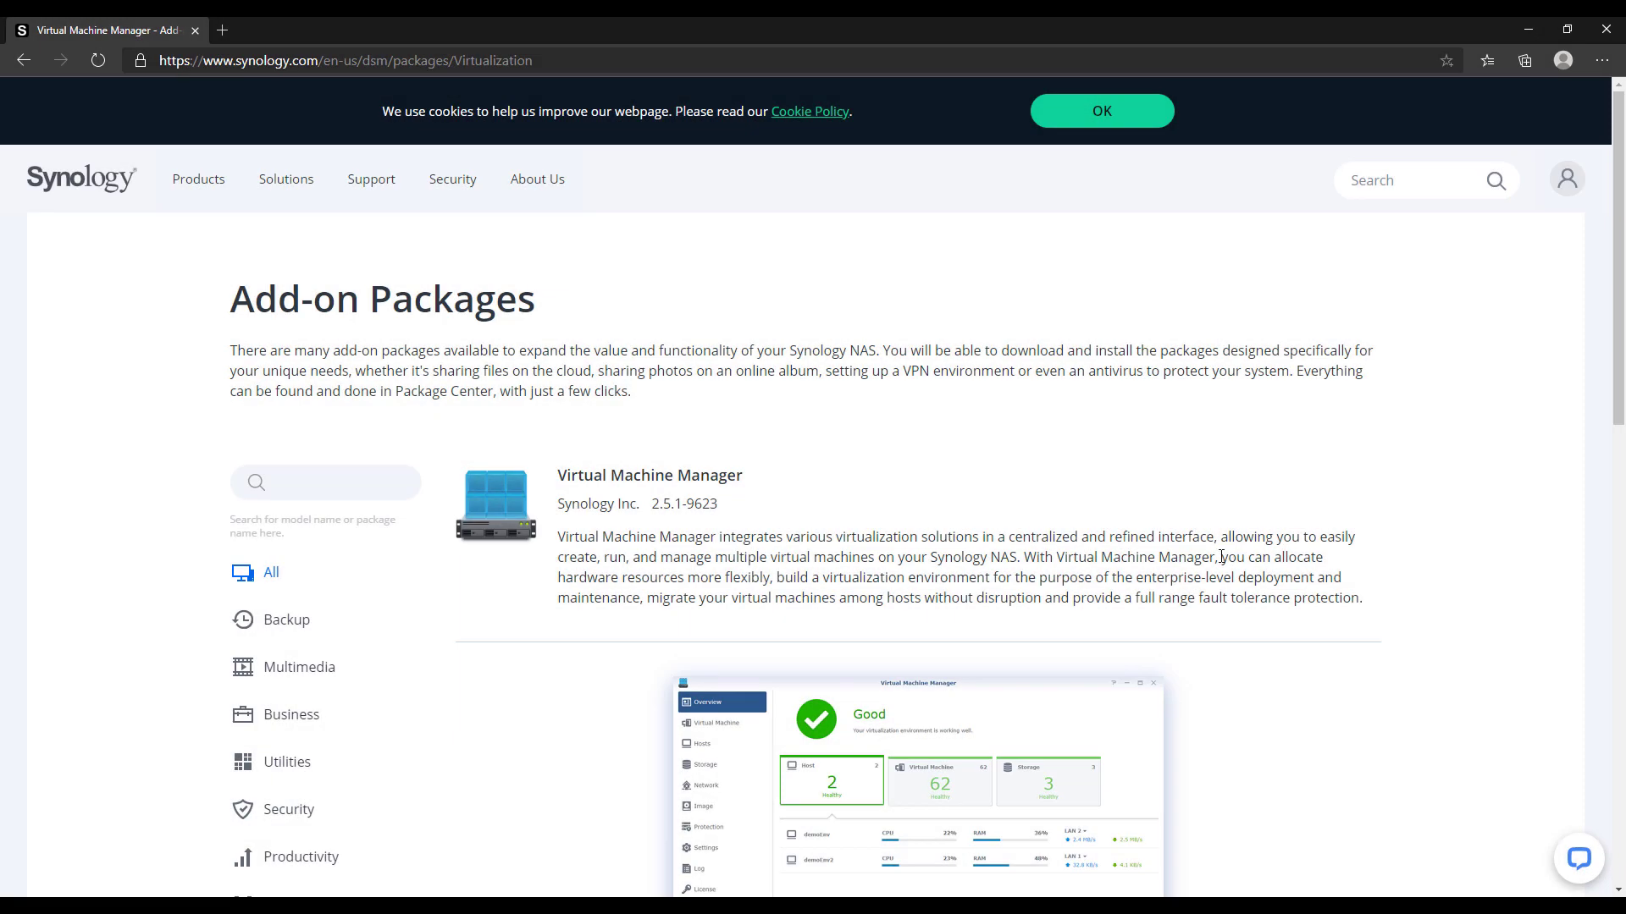
# Step: Scroll the Virtual Machine Manager package page down to its Applied Models list (21 to 11 series)
pyautogui.scroll(-6, 1221, 556)
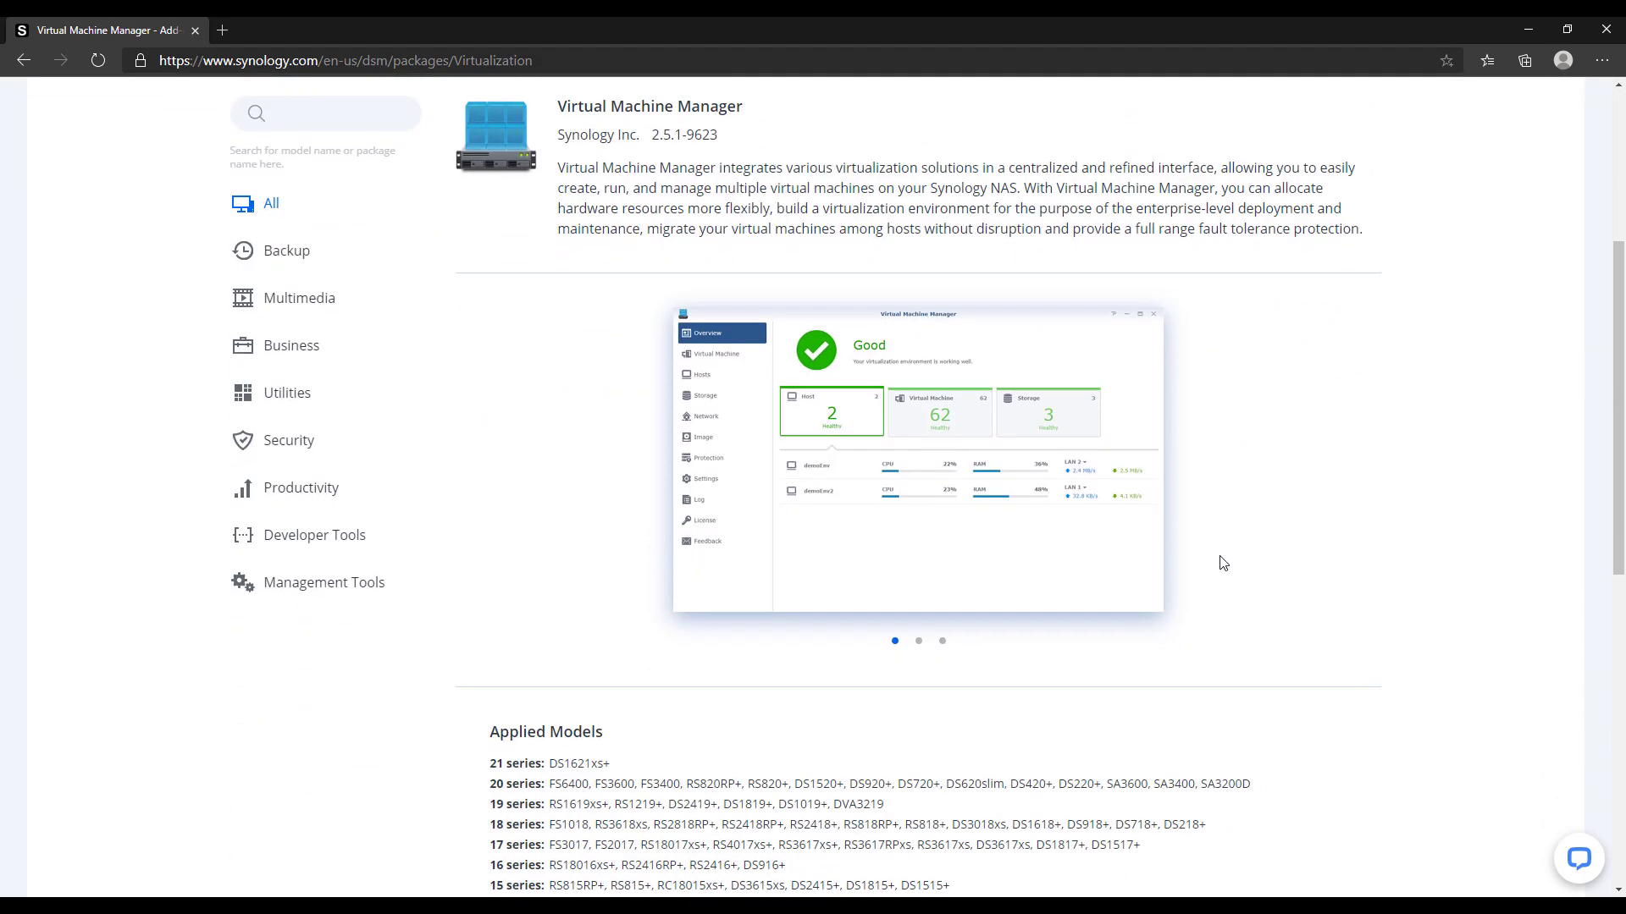
pyautogui.scroll(-1, 1221, 562)
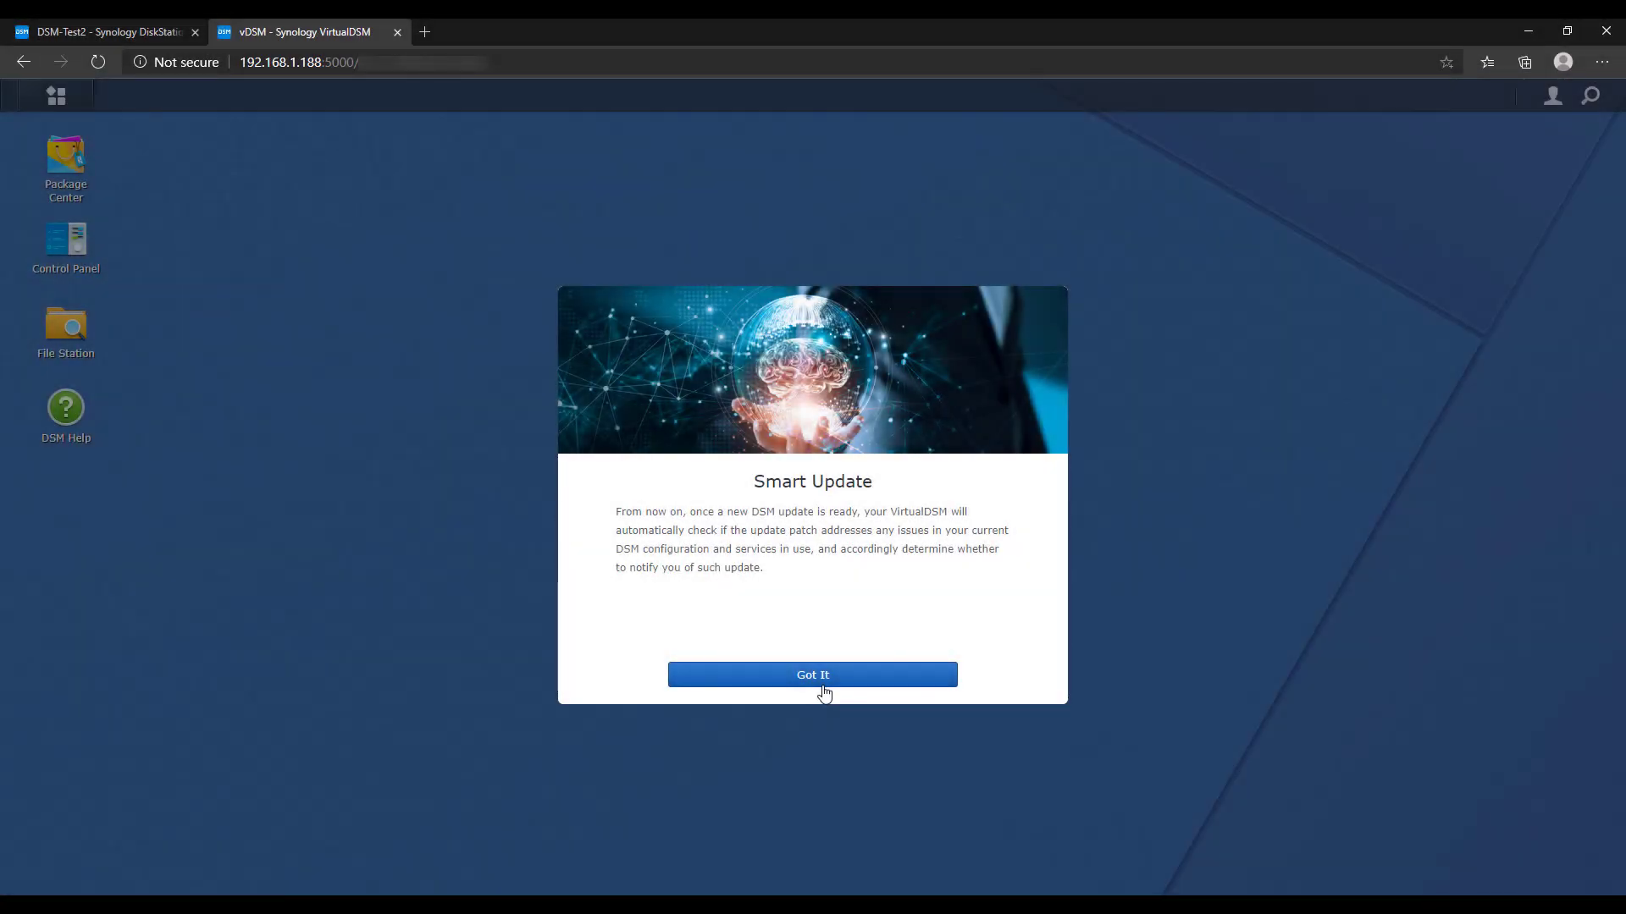
# Step: Acknowledge the Smart Update notice and decline sharing Device Analytics
pyautogui.click(817, 675)
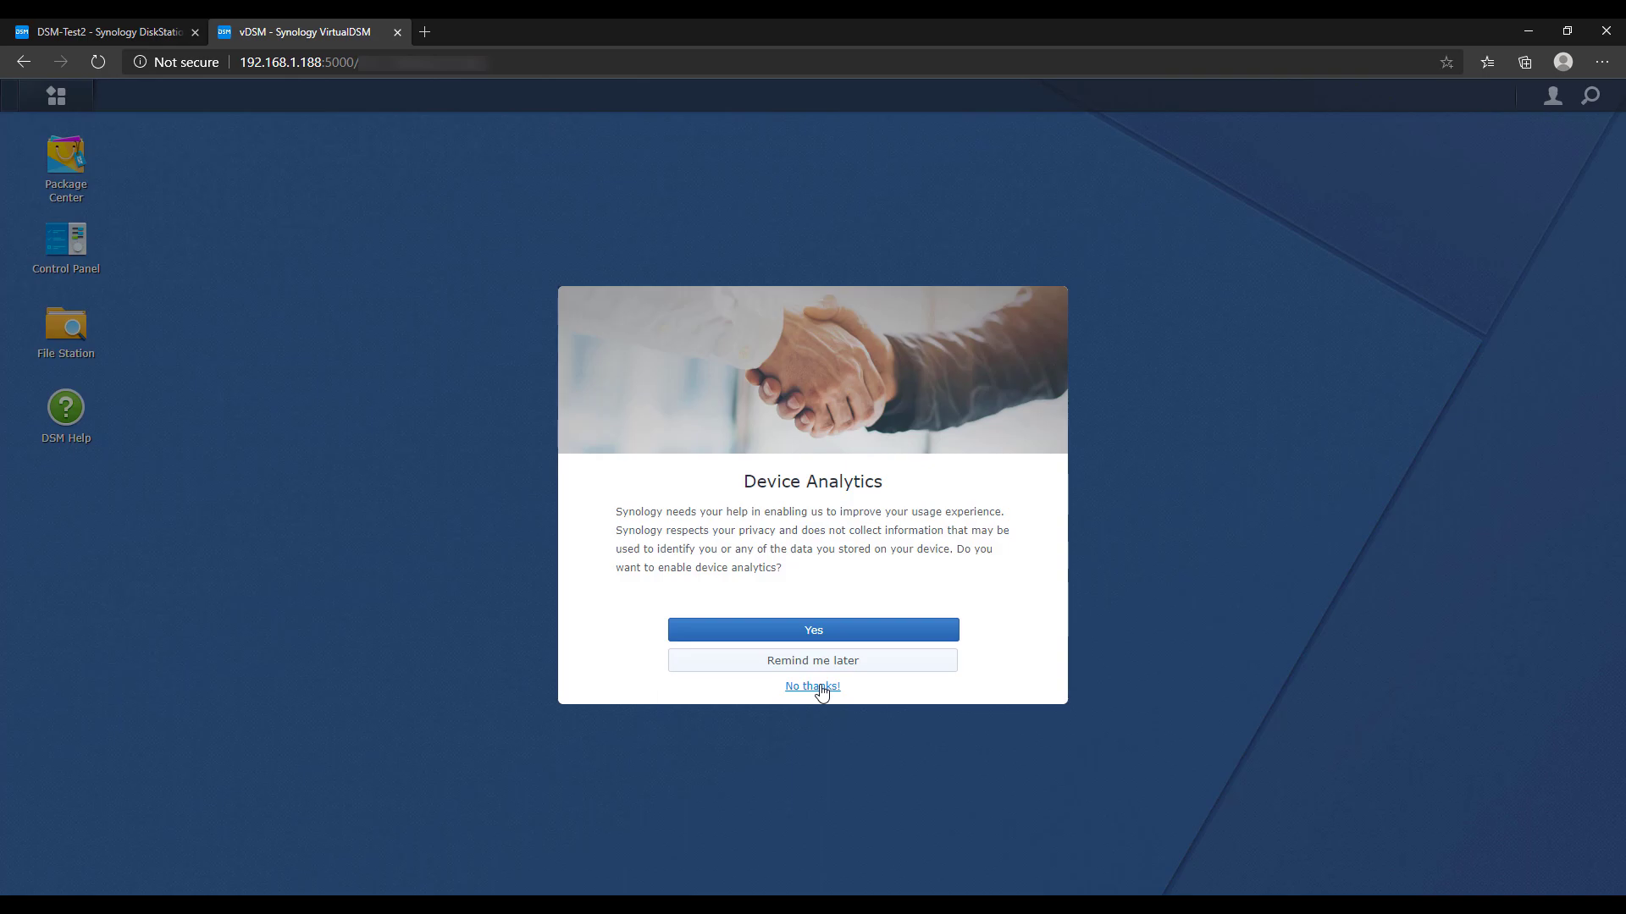
pyautogui.click(812, 687)
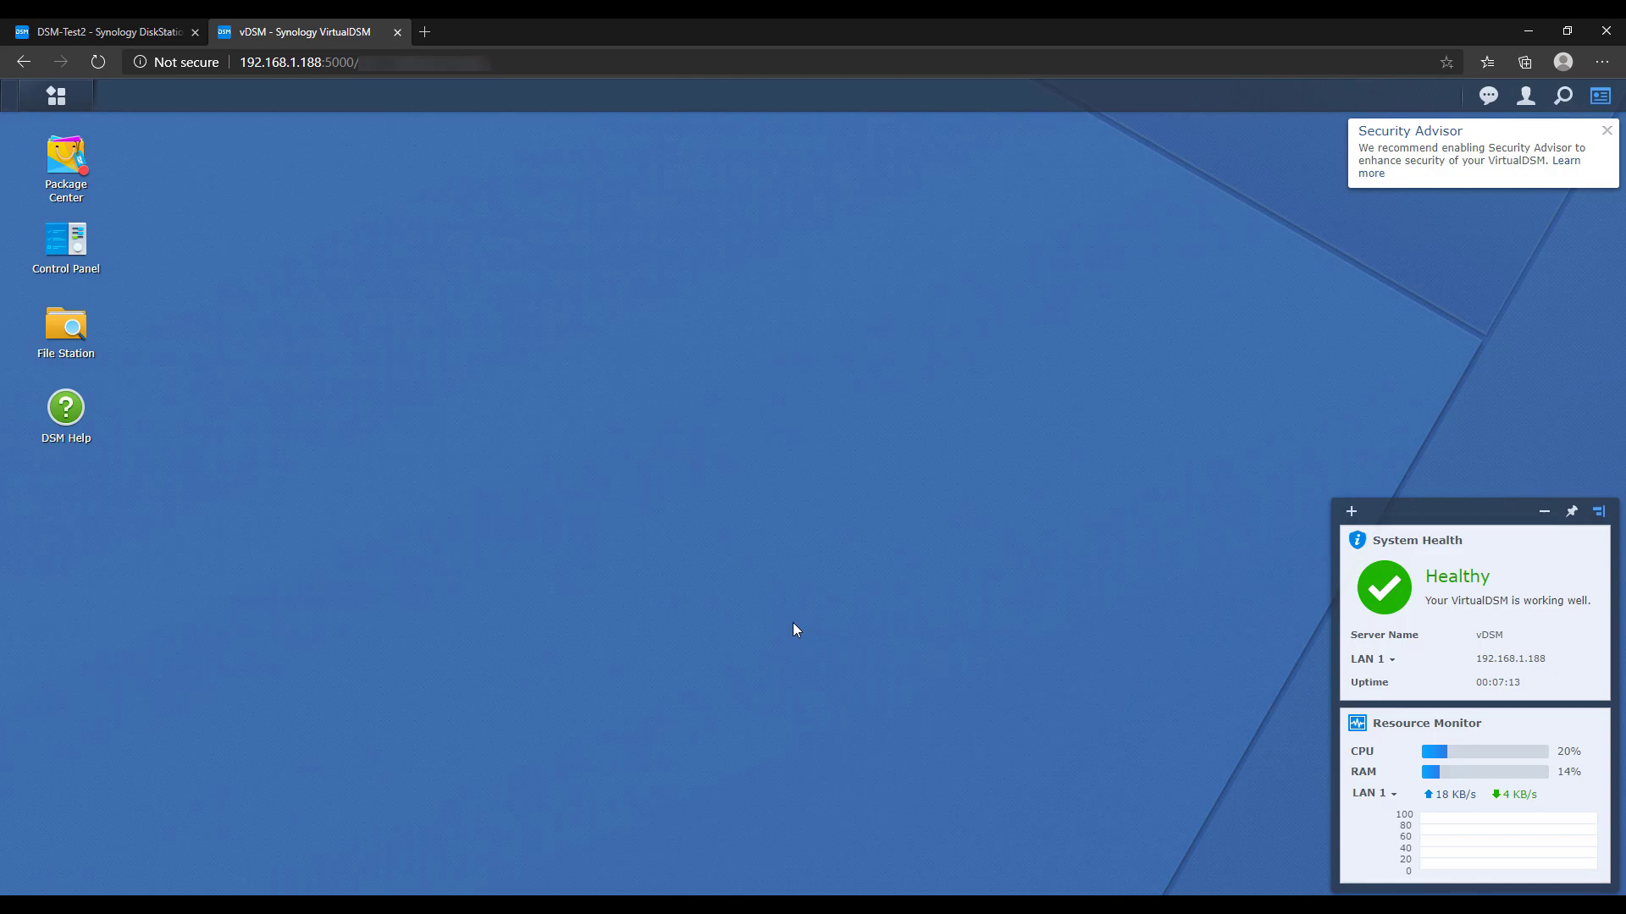
# Step: View Info Center's General info in Advanced Mode: VirtualDSM, 2048 MB, DSM 6.2.3-25426 Update 2
pyautogui.click(76, 246)
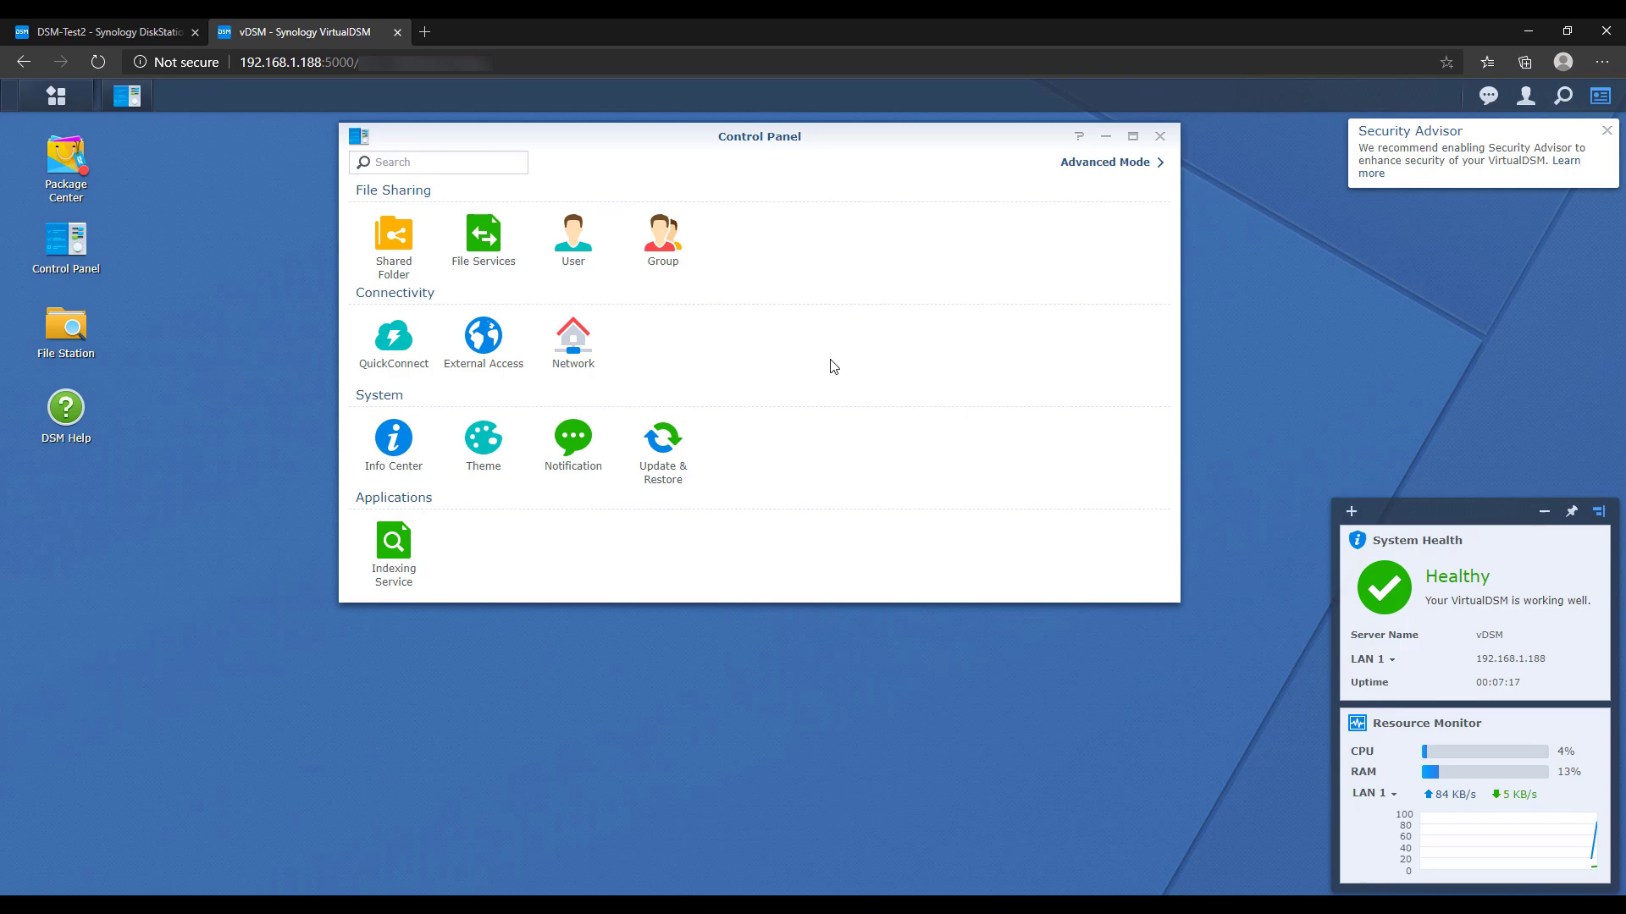
pyautogui.click(1094, 169)
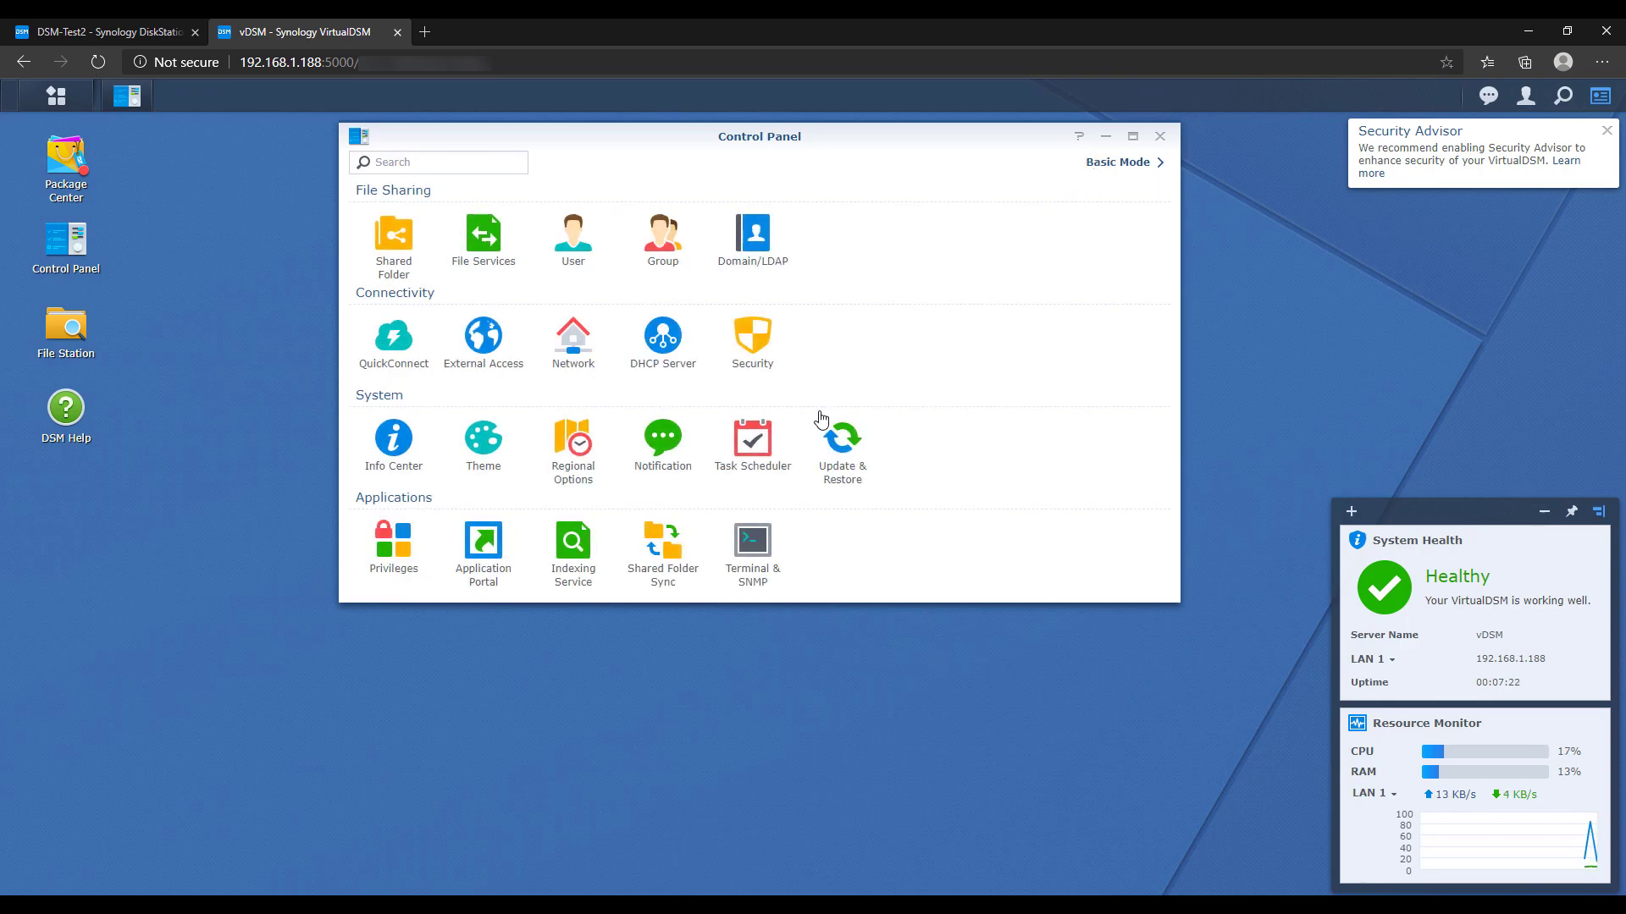
pyautogui.click(394, 442)
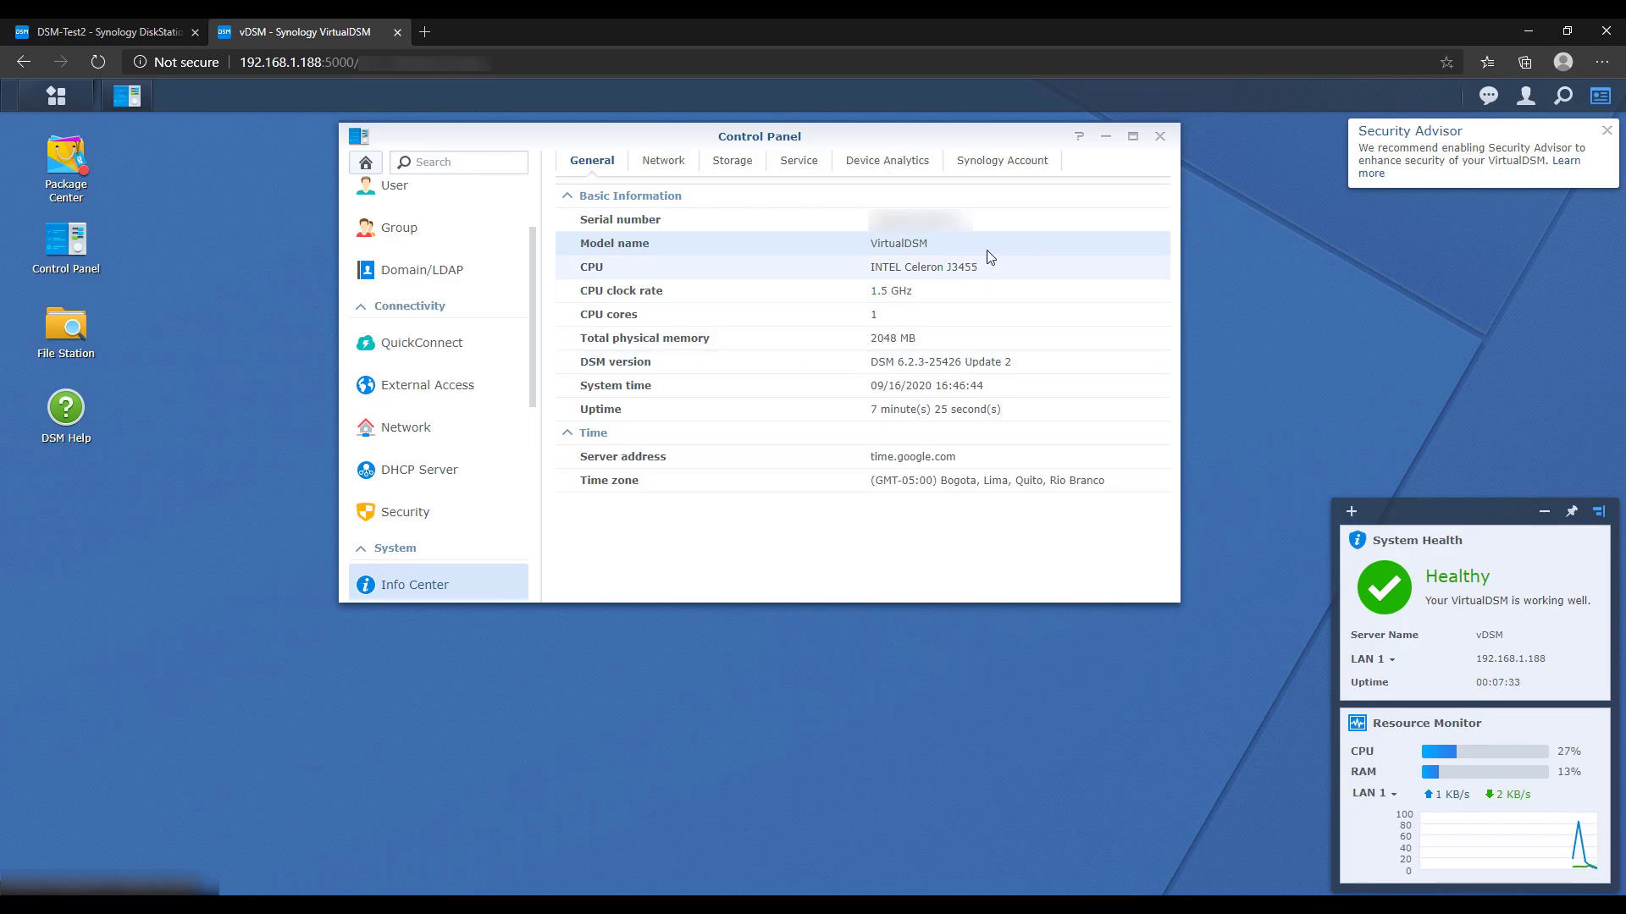
# Step: Install Virtual Machine Manager from Package Center via a 'virtual' search, allowing its firewall ports
pyautogui.click(1159, 138)
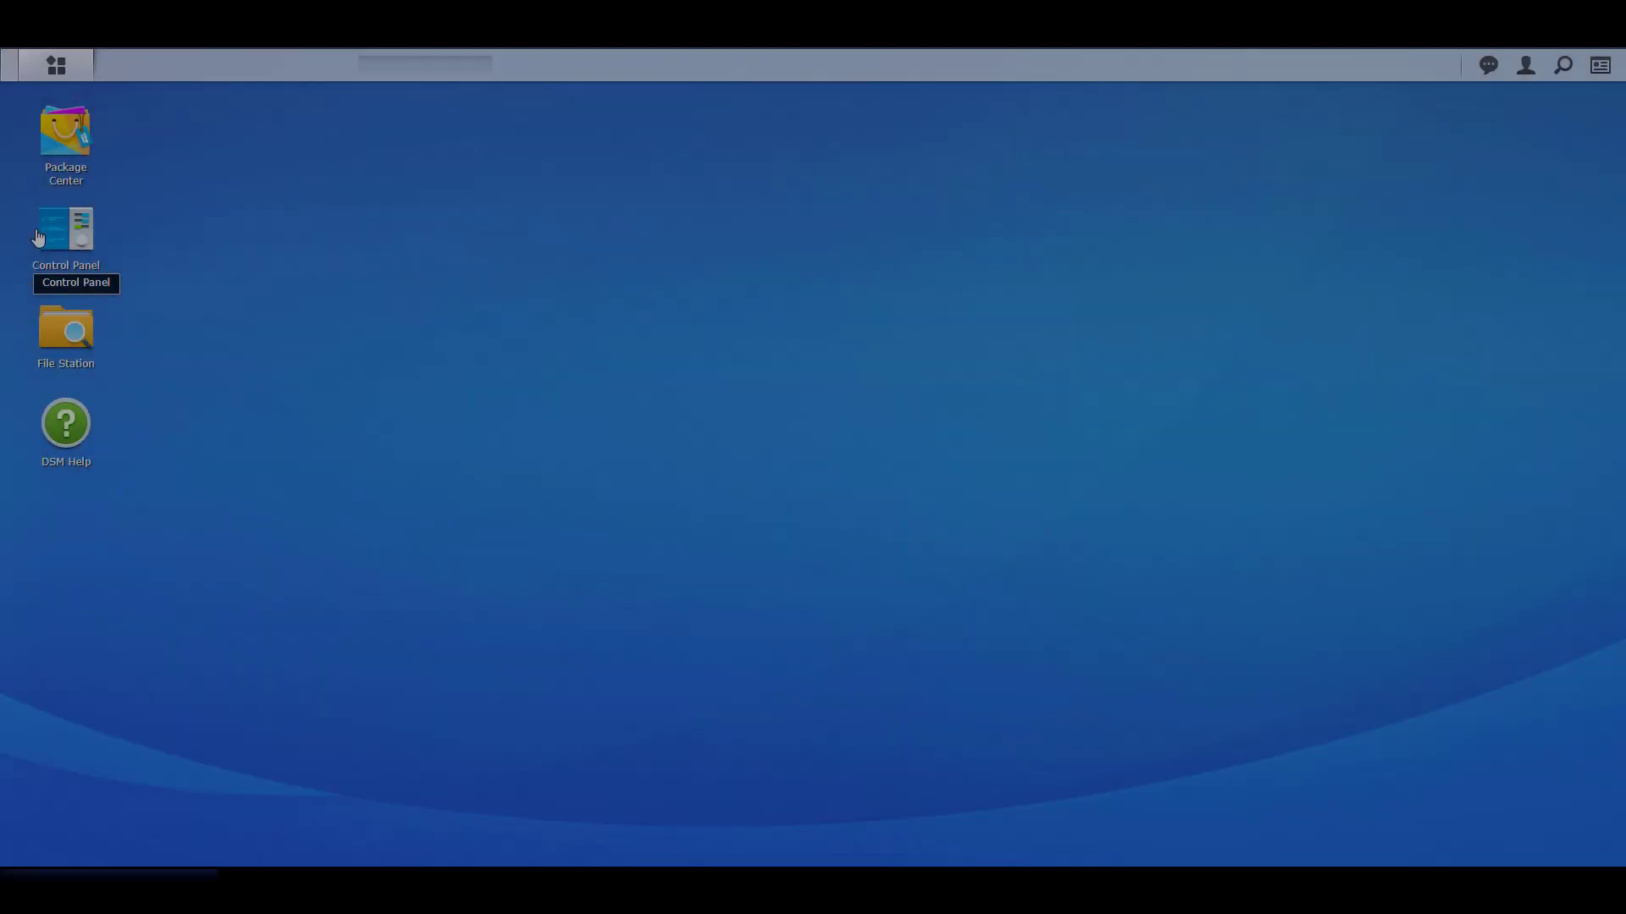
pyautogui.click(65, 134)
pyautogui.write('virtual')
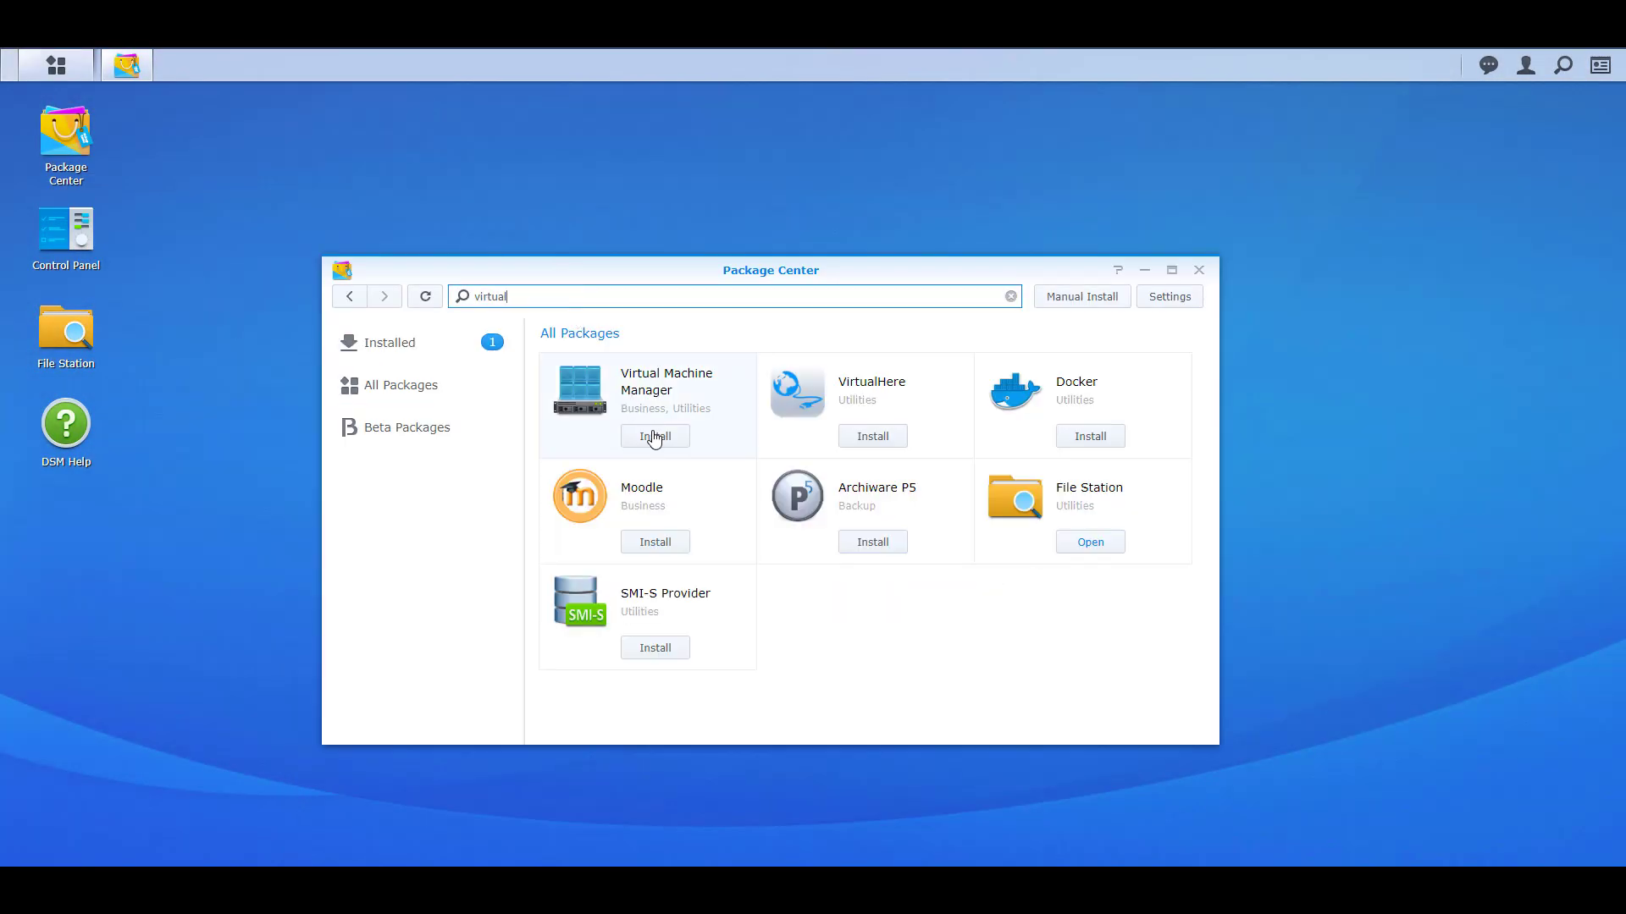
pyautogui.click(652, 435)
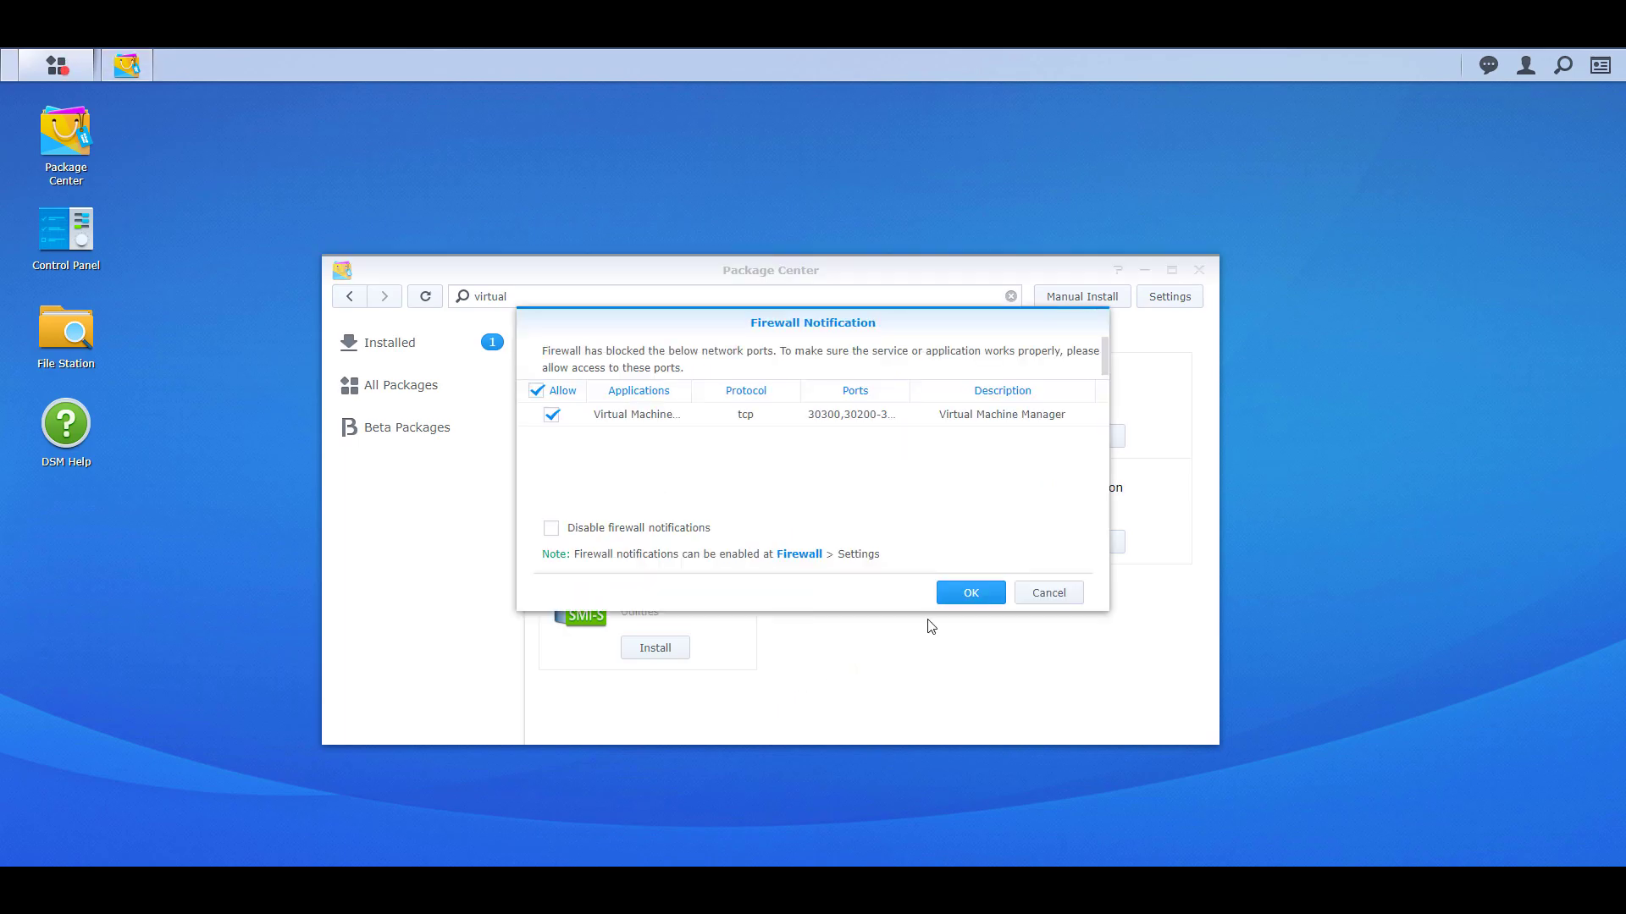
pyautogui.click(971, 594)
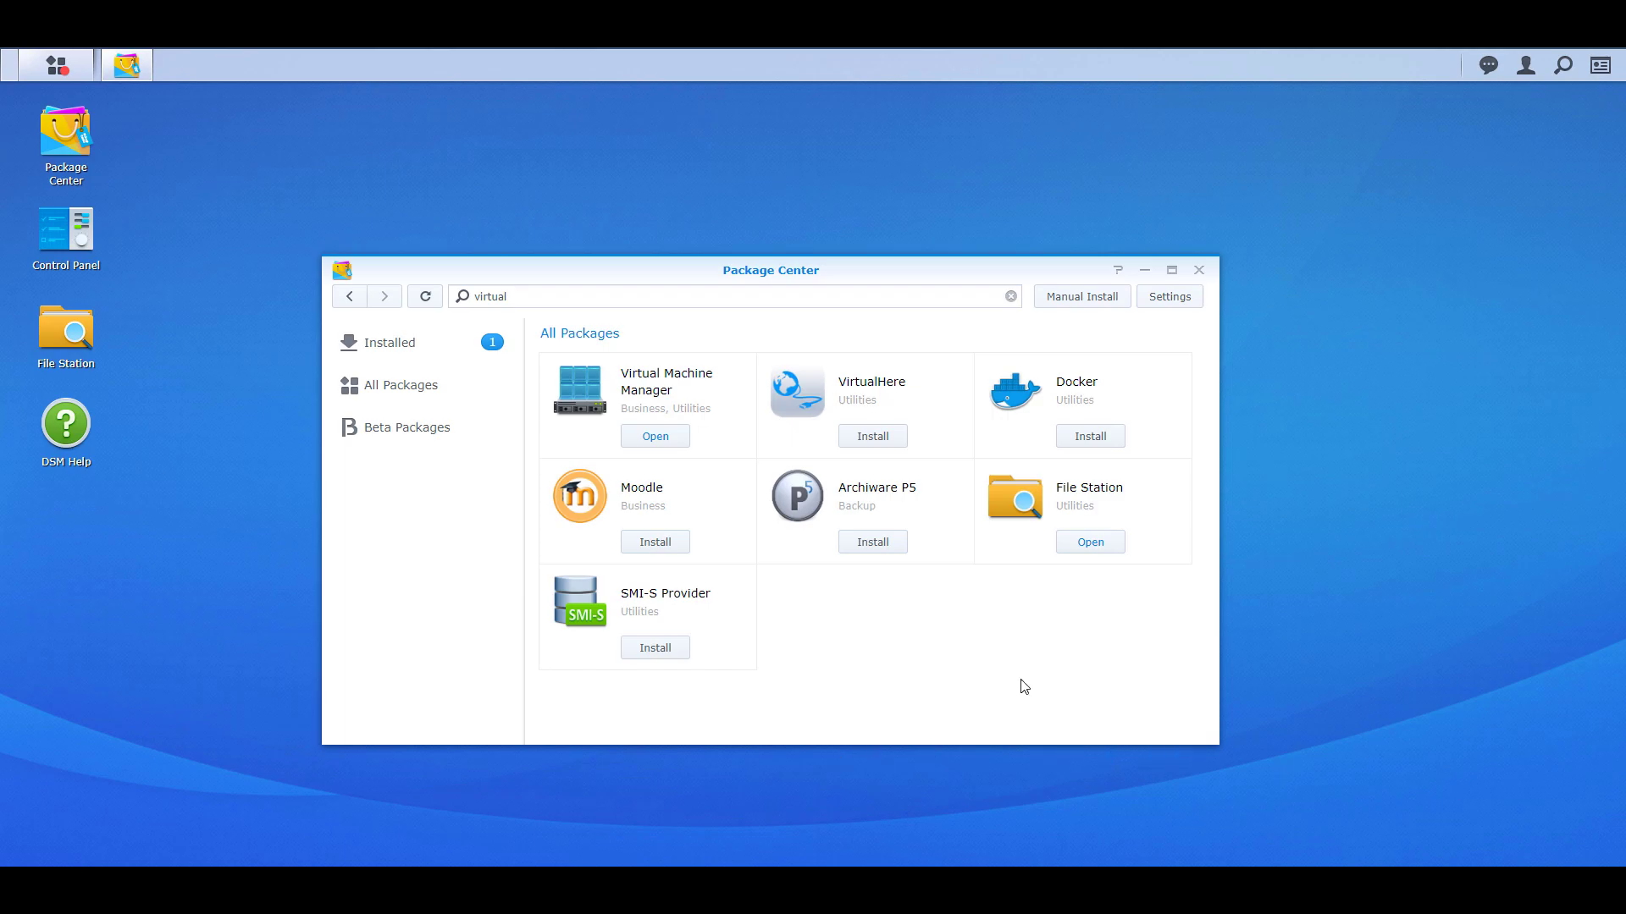
# Step: Create the virtualization cluster on Volume 1, enabling the disabled network settings
pyautogui.click(682, 442)
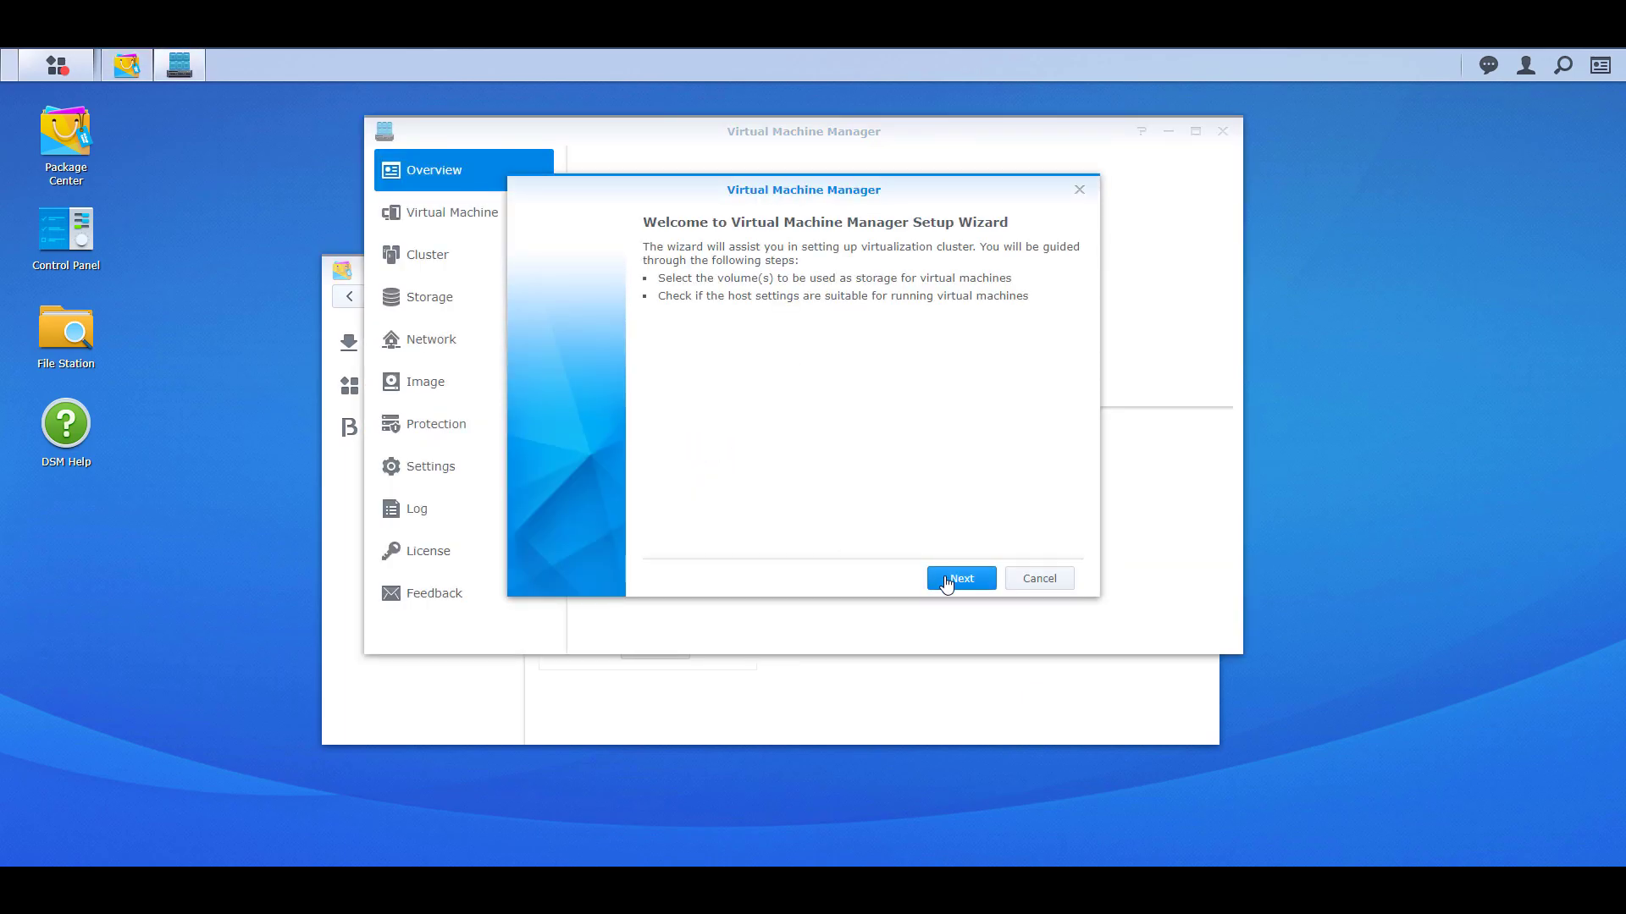
pyautogui.click(954, 582)
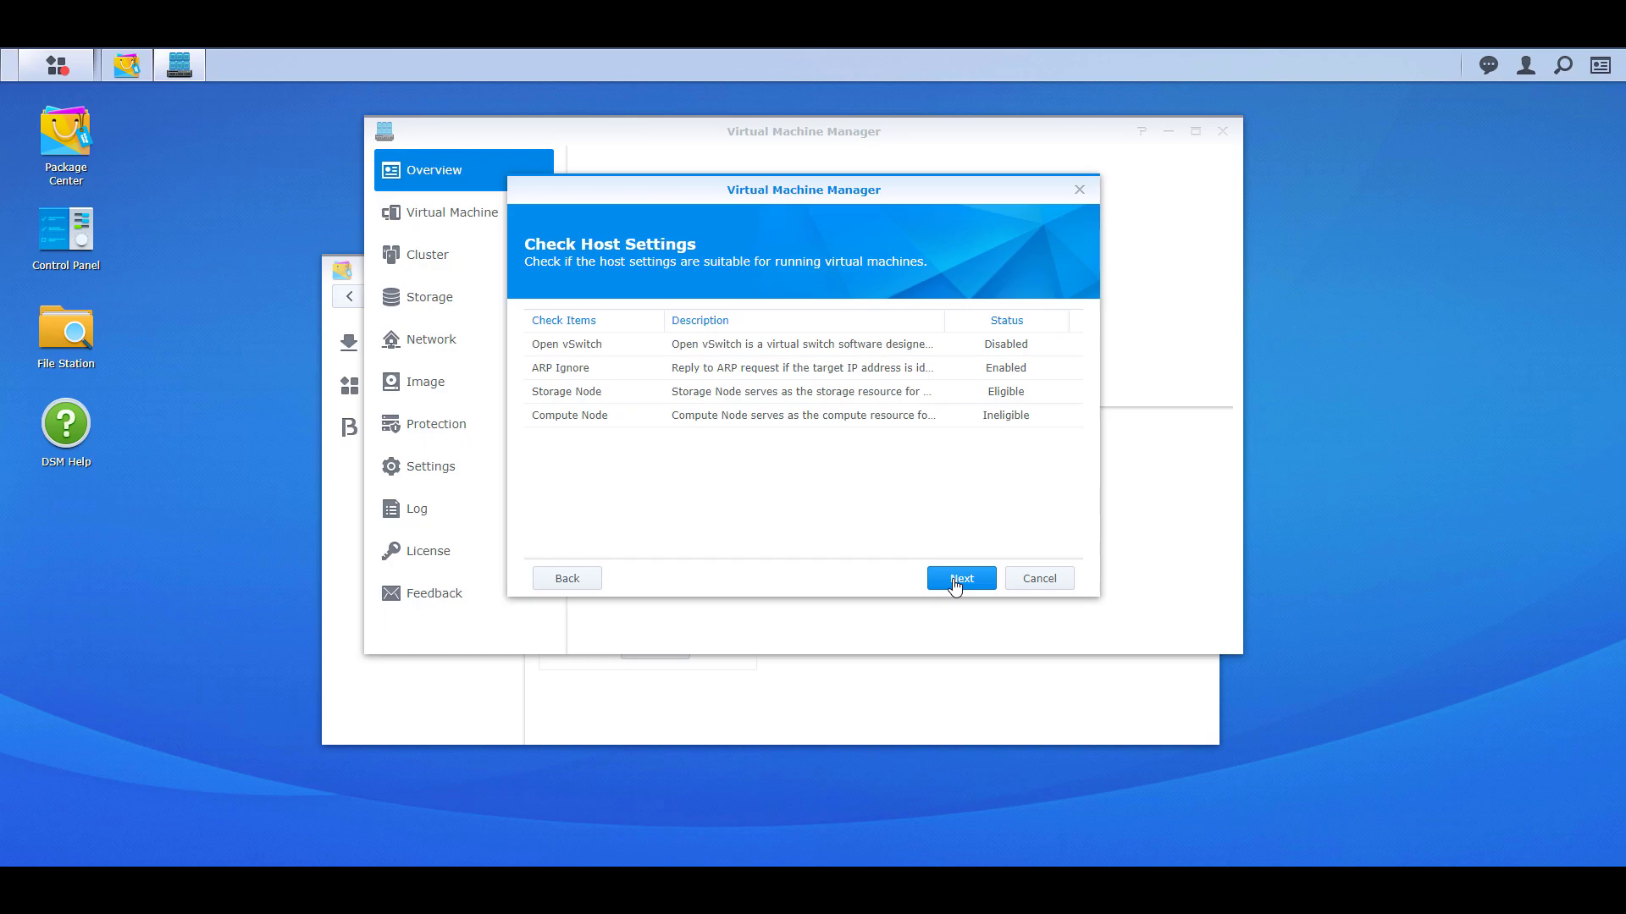
pyautogui.click(955, 582)
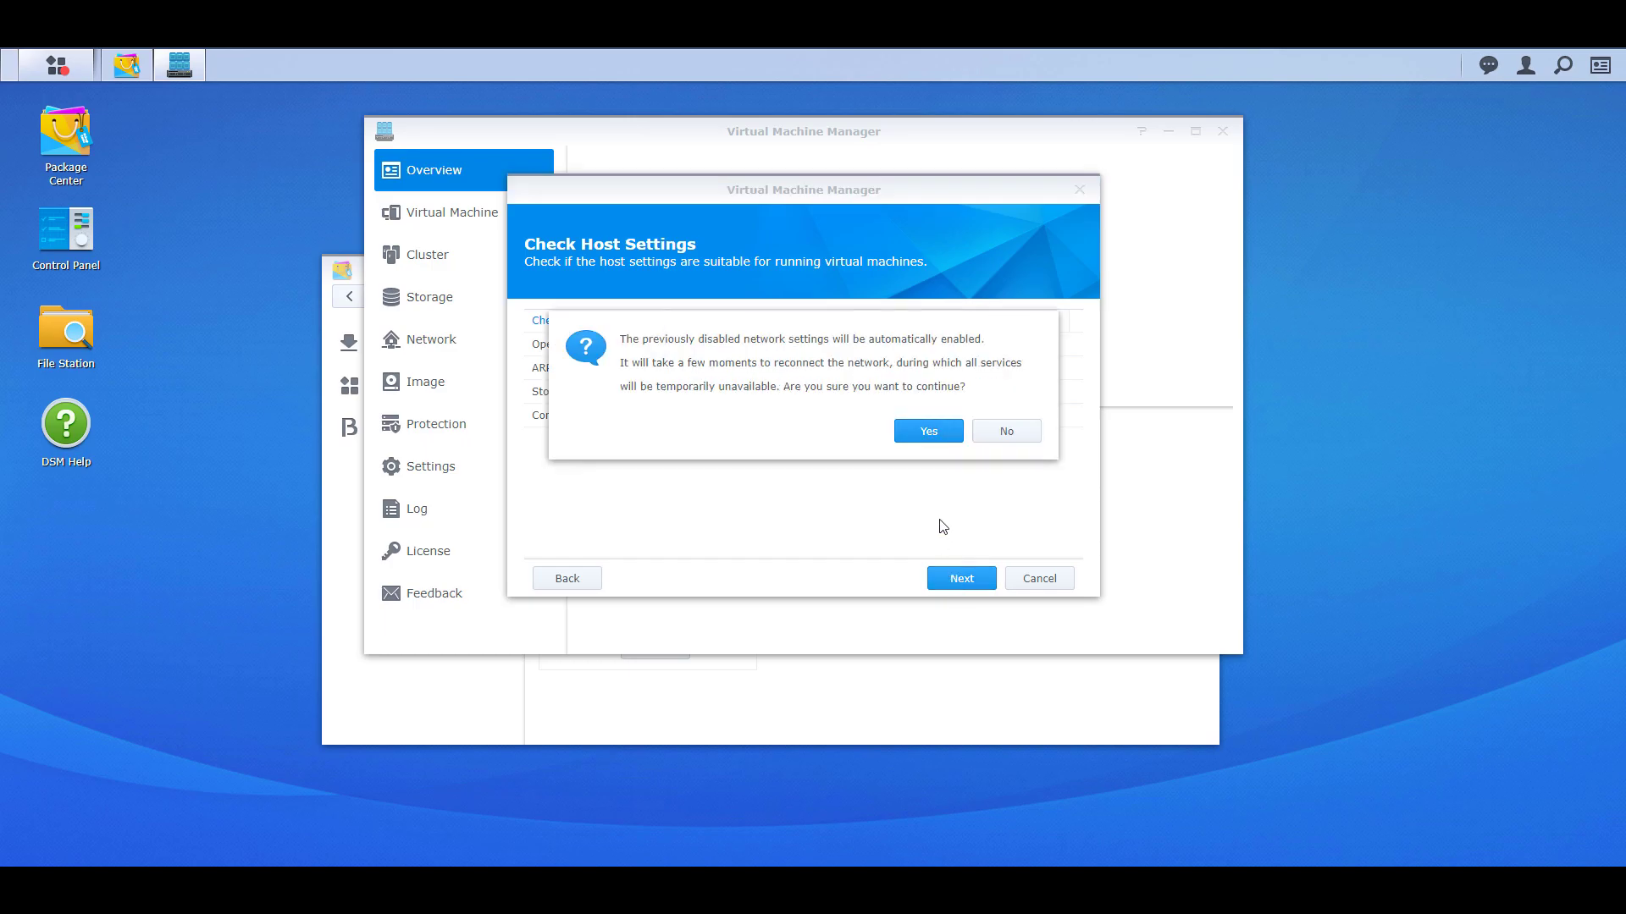
pyautogui.click(932, 436)
pyautogui.click(933, 437)
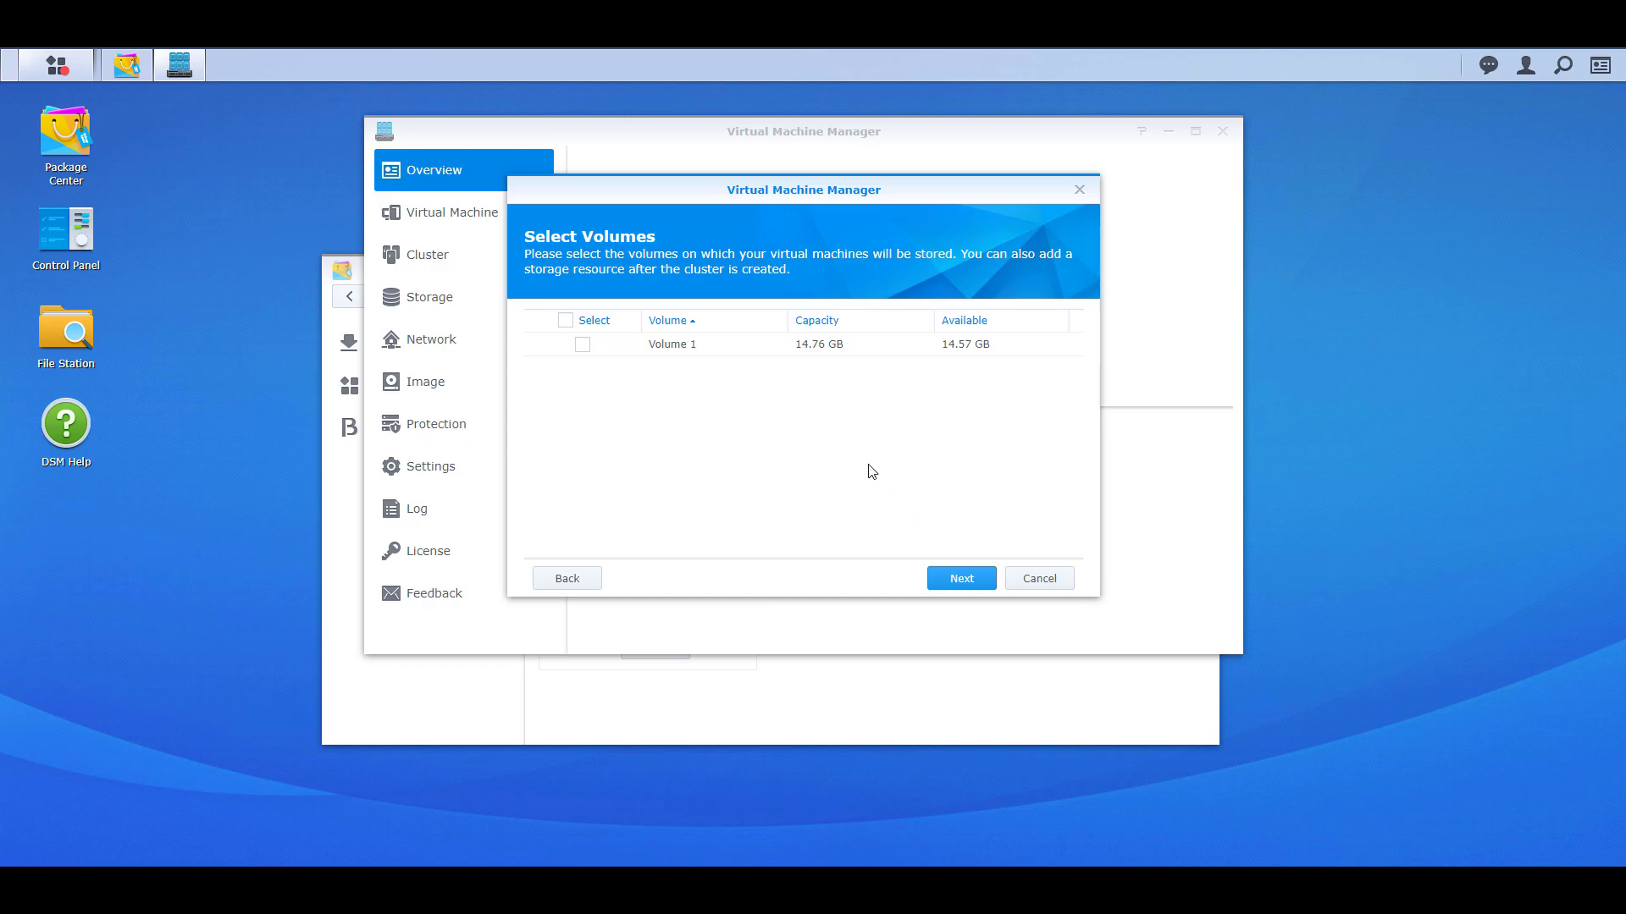
pyautogui.click(591, 351)
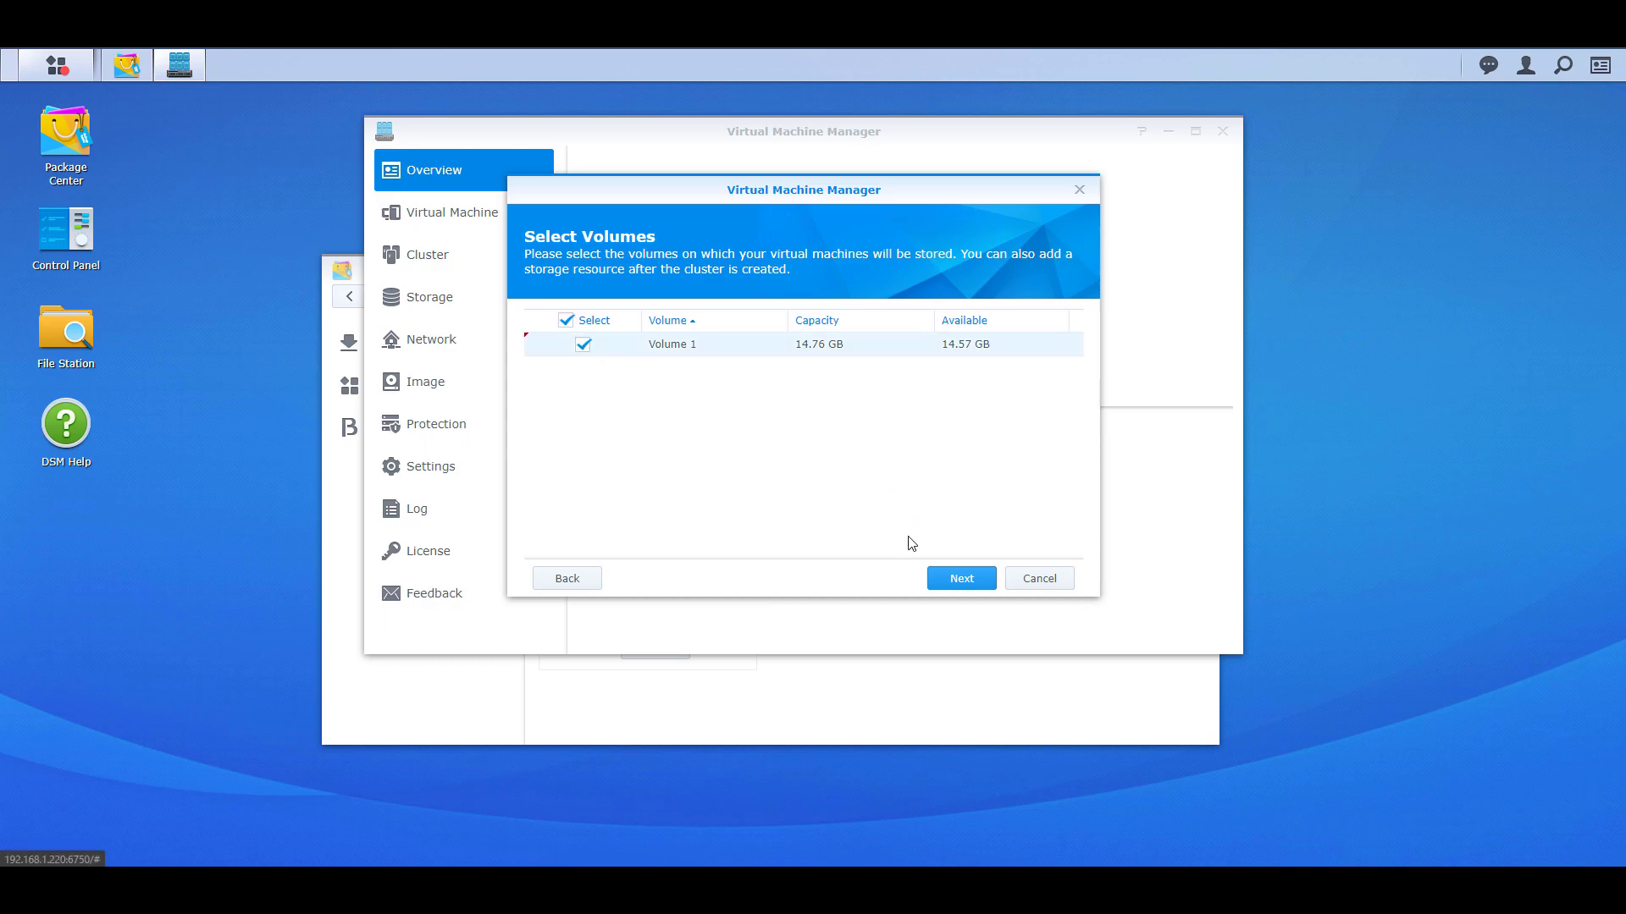
pyautogui.click(961, 578)
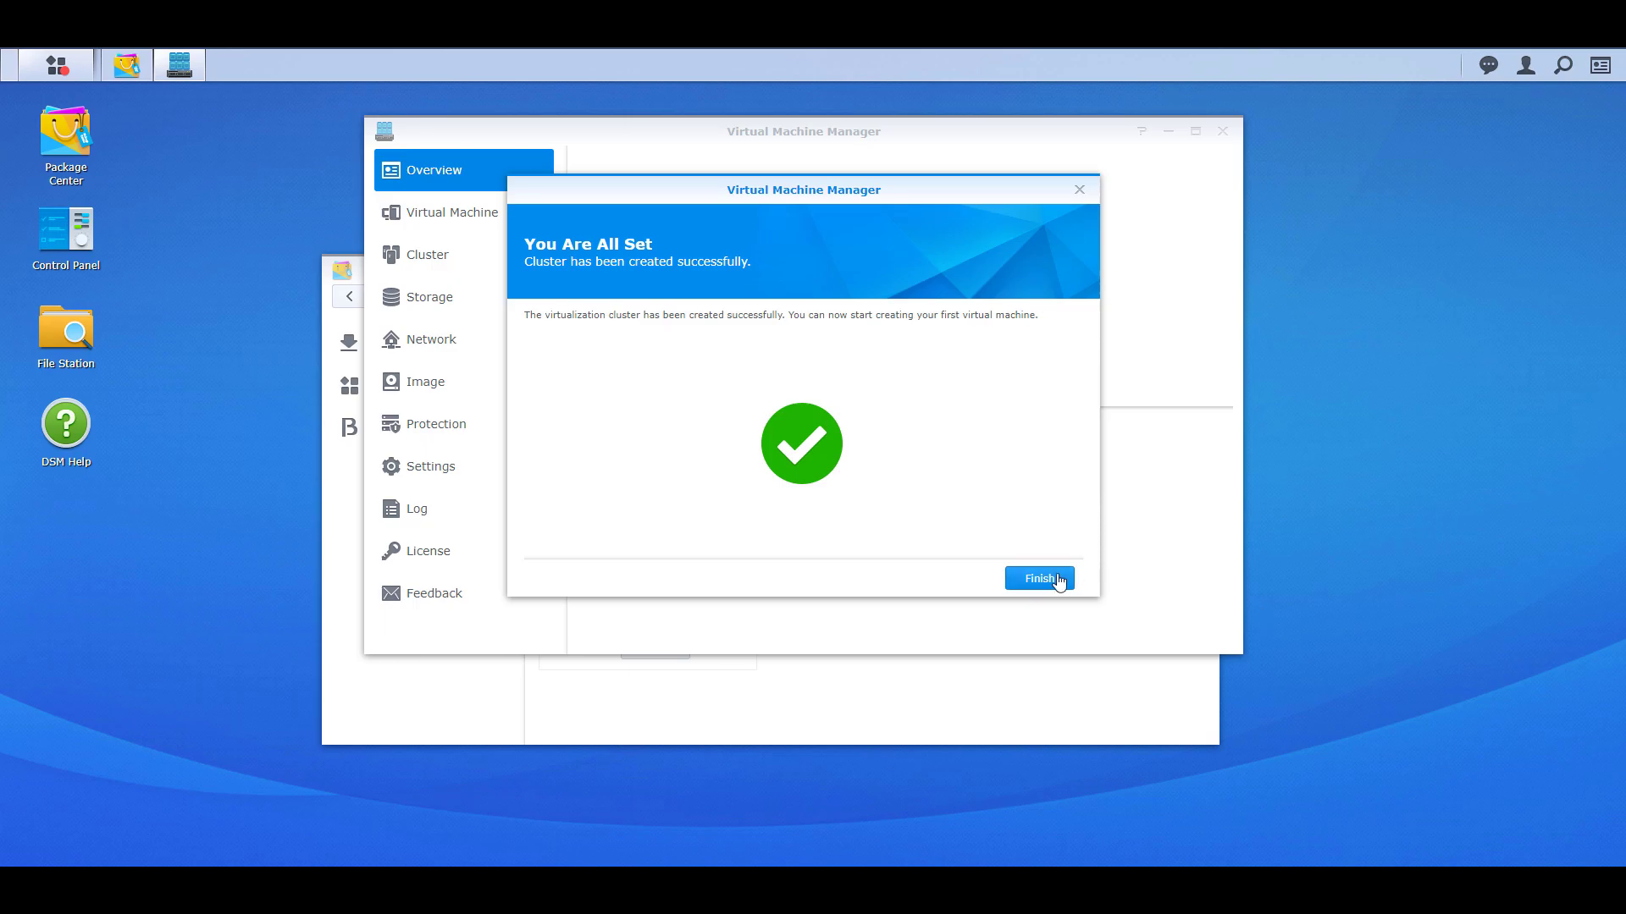
# Step: Download the Virtual DSM 6.2-25426 image from Synology and store it on DSM-Test2
pyautogui.click(1040, 579)
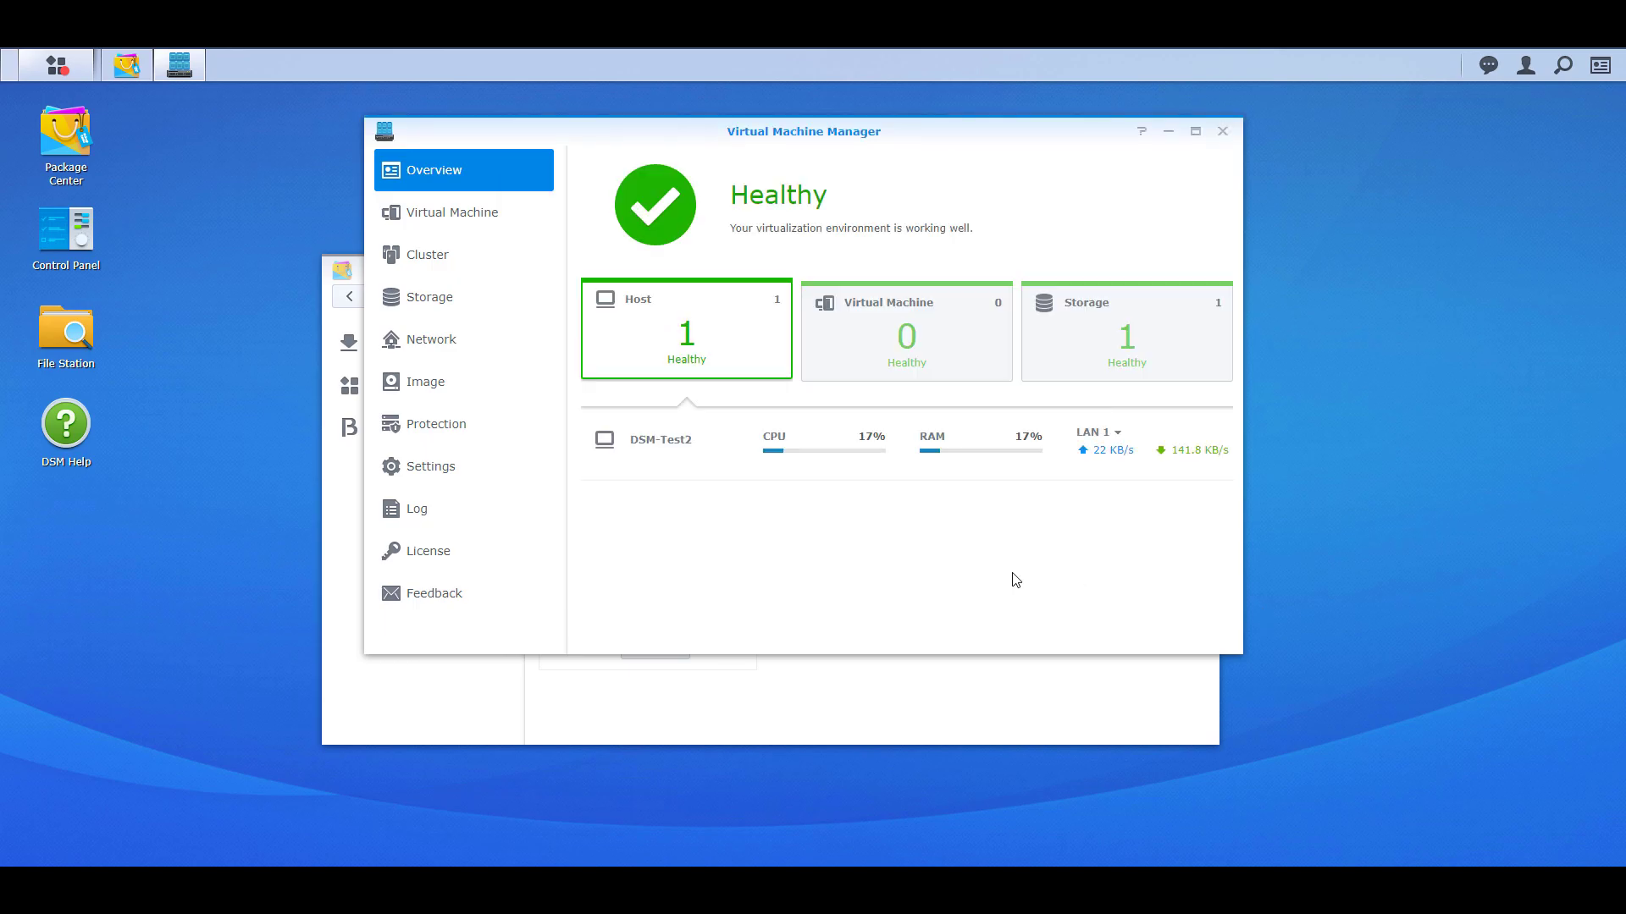
pyautogui.click(493, 389)
pyautogui.click(785, 158)
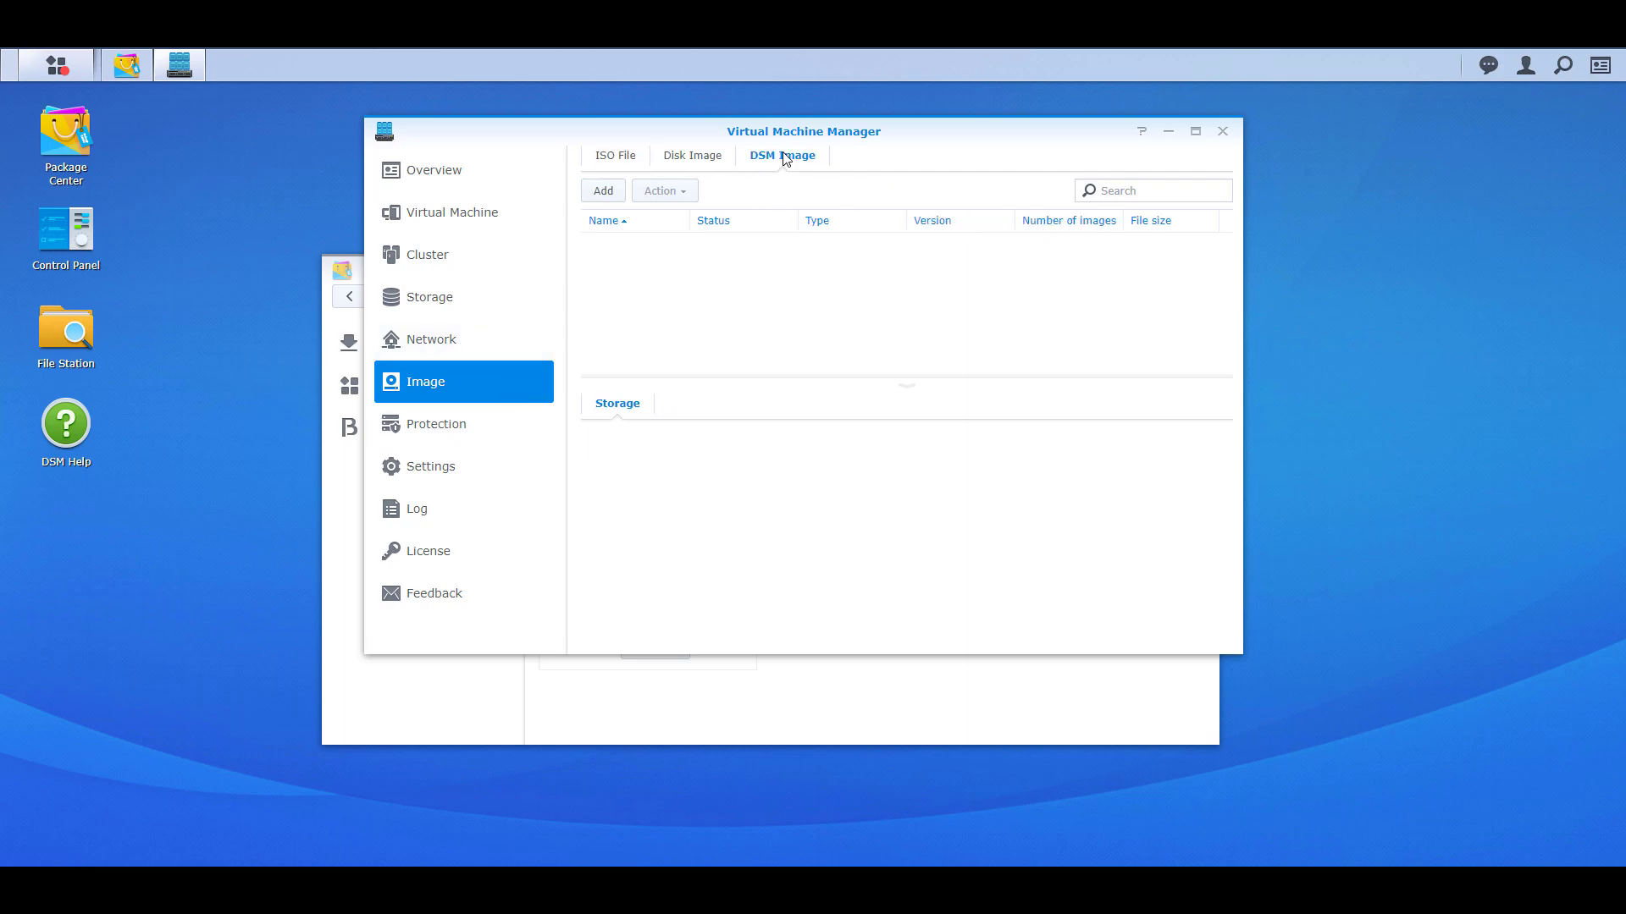
pyautogui.click(603, 192)
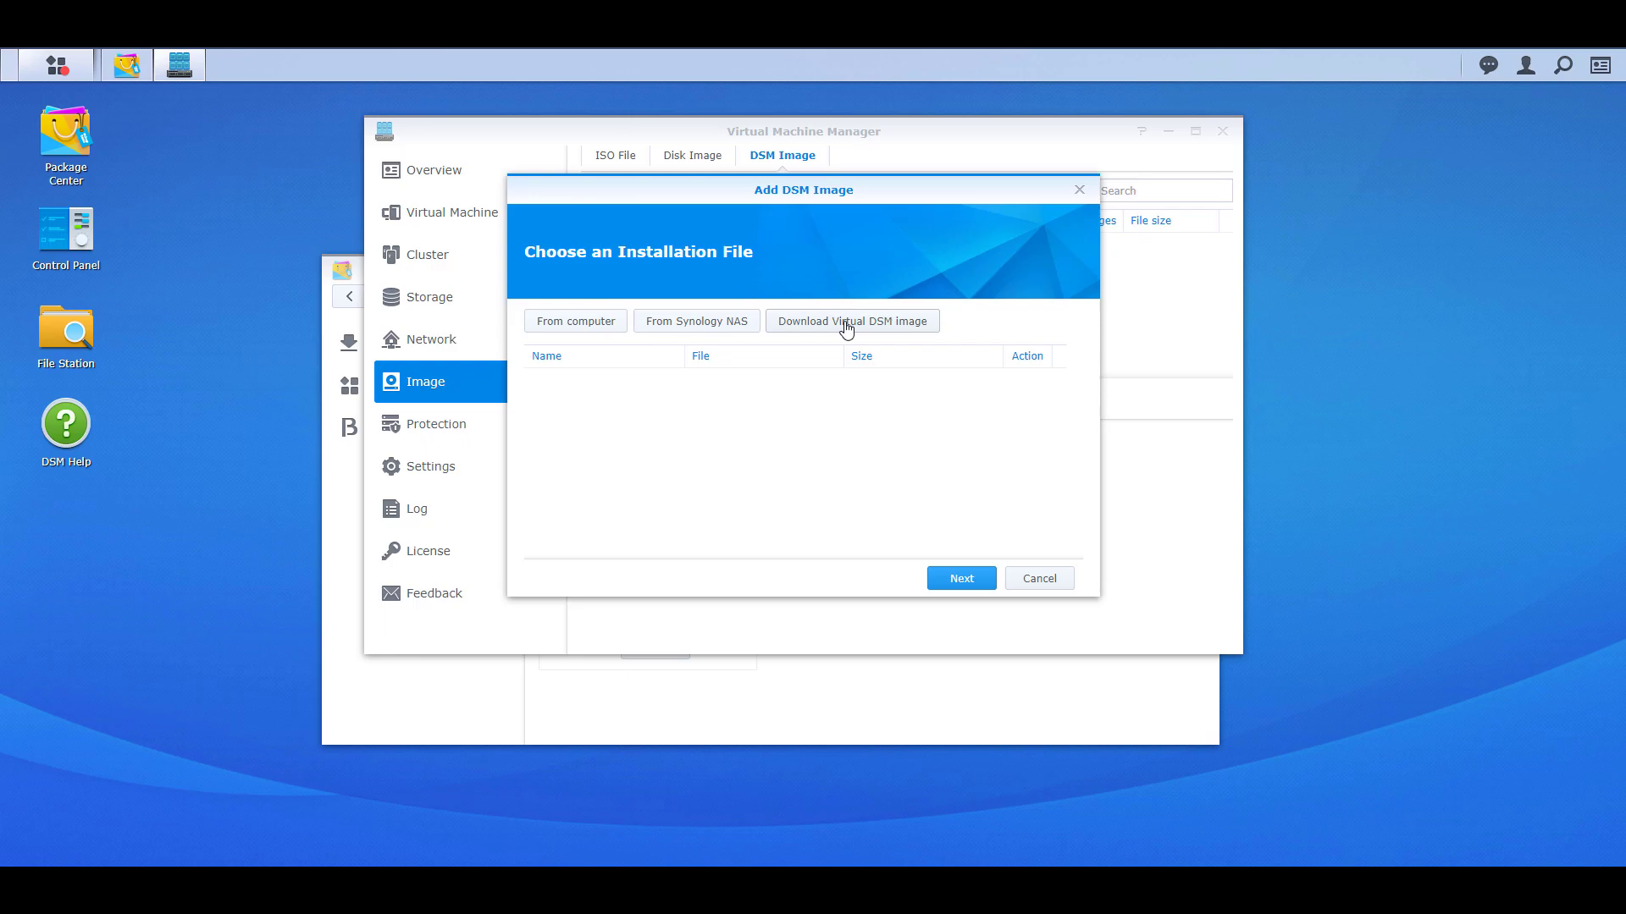
pyautogui.click(847, 330)
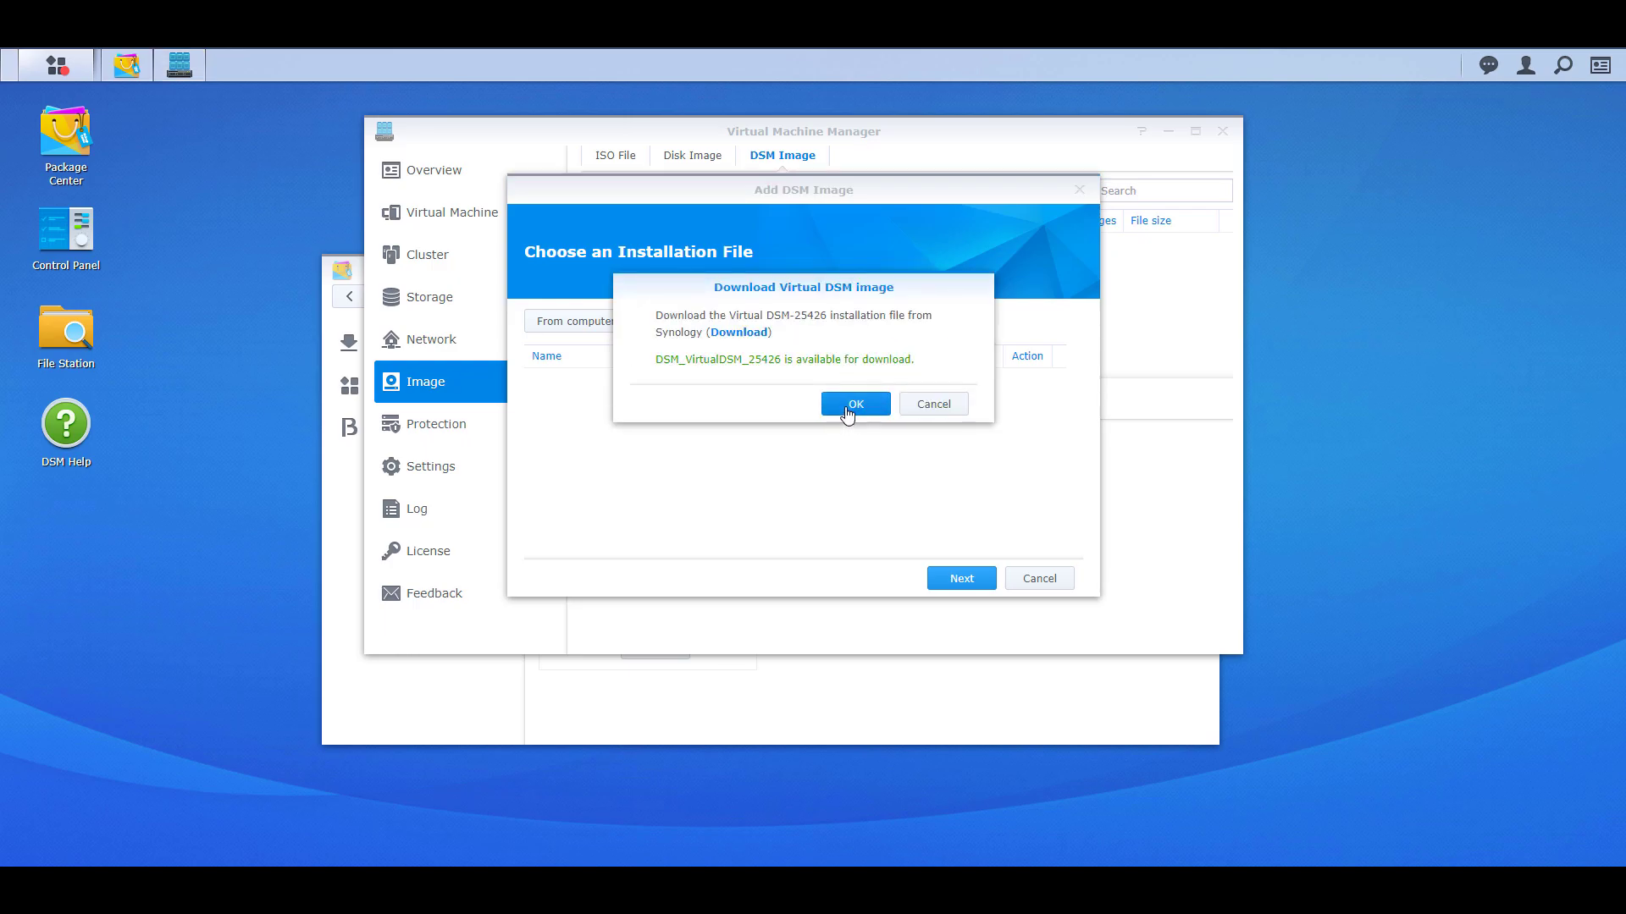
pyautogui.click(854, 404)
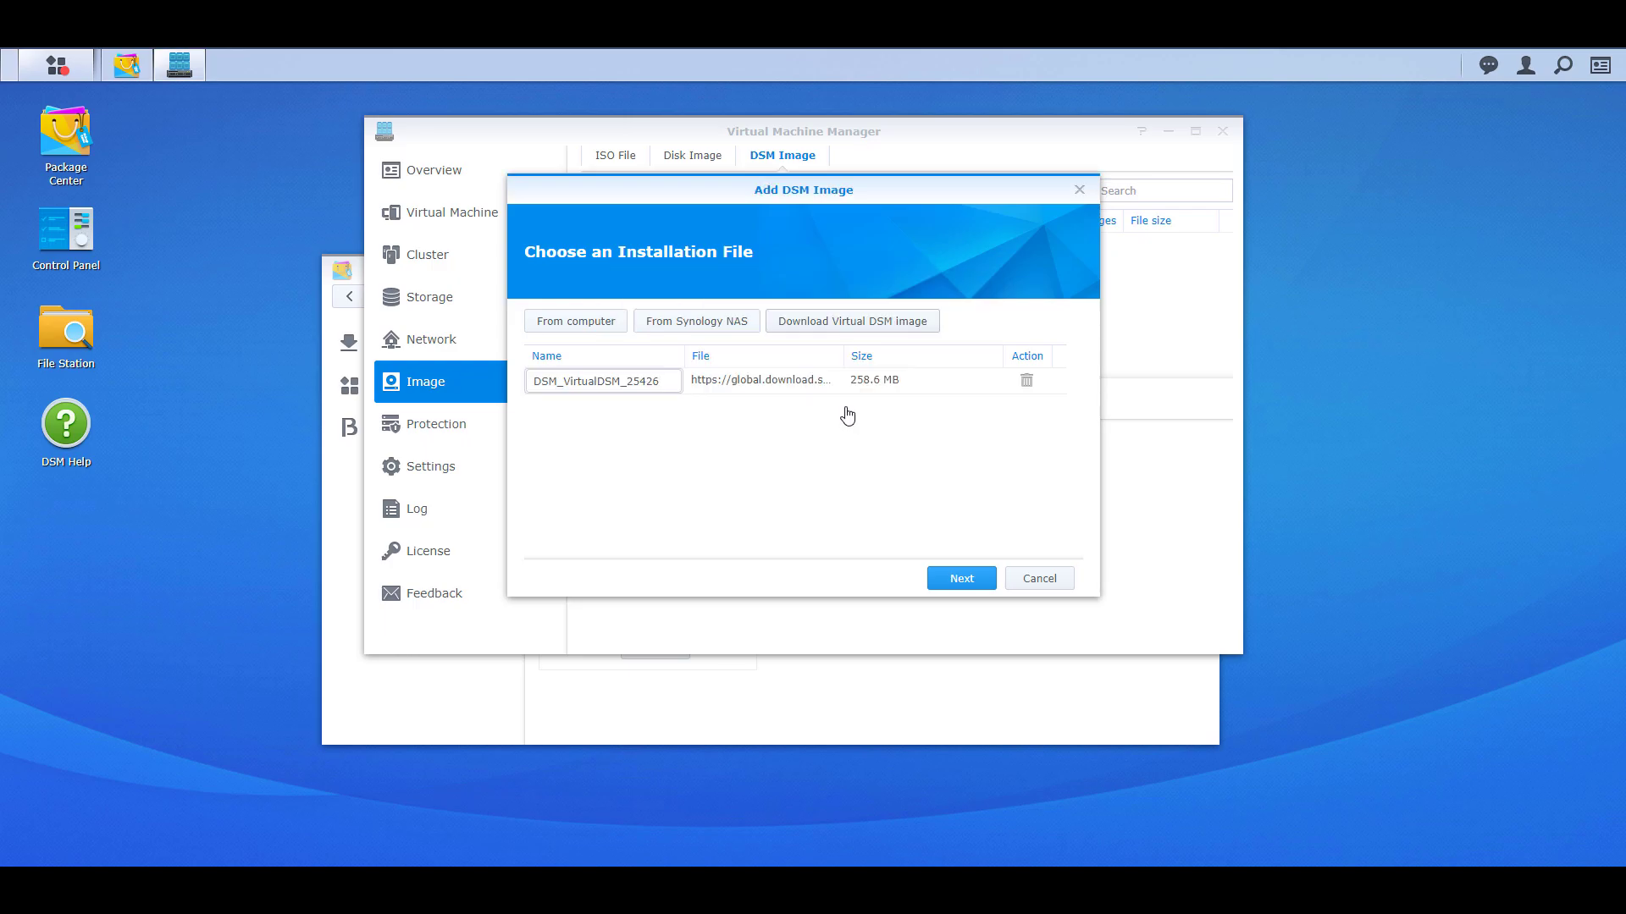
pyautogui.click(959, 581)
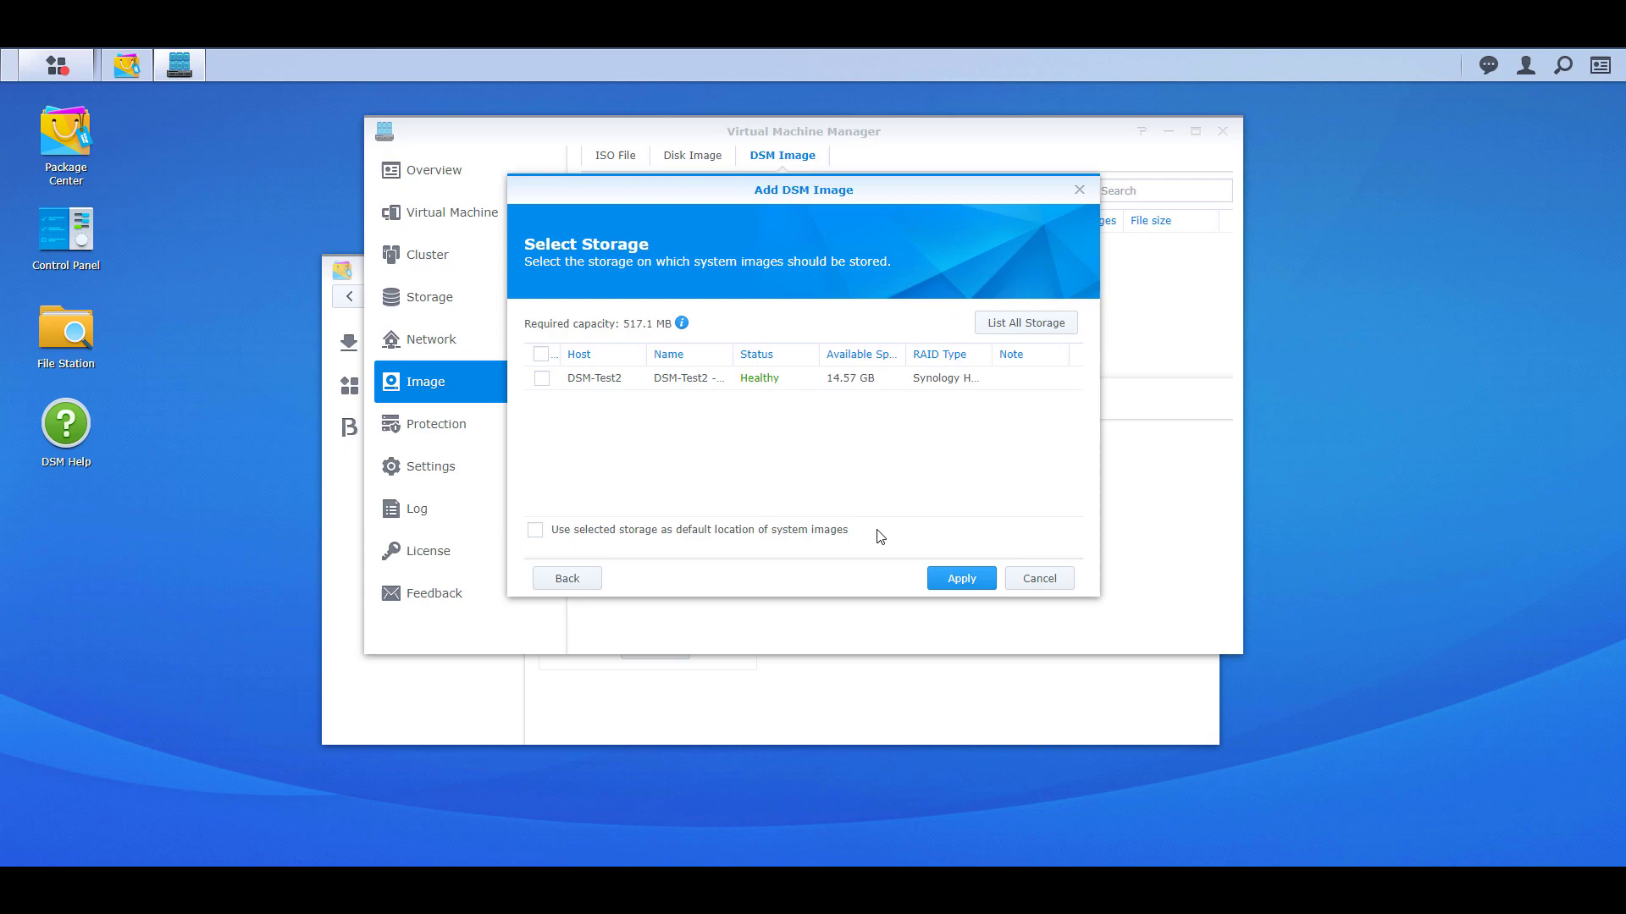
pyautogui.click(542, 378)
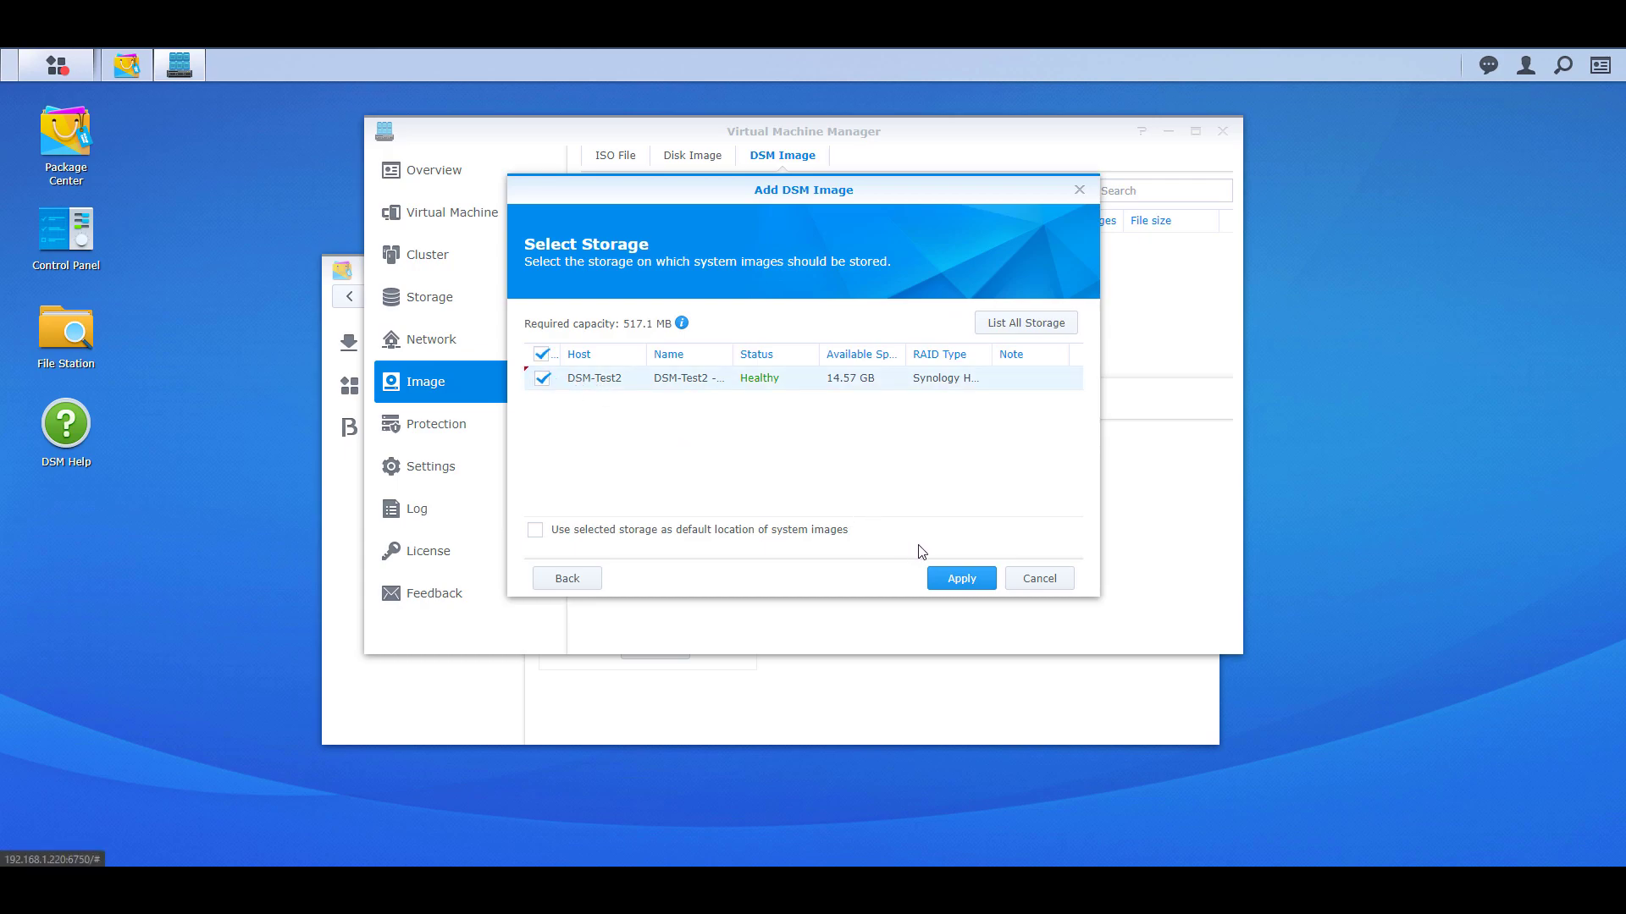
pyautogui.click(962, 579)
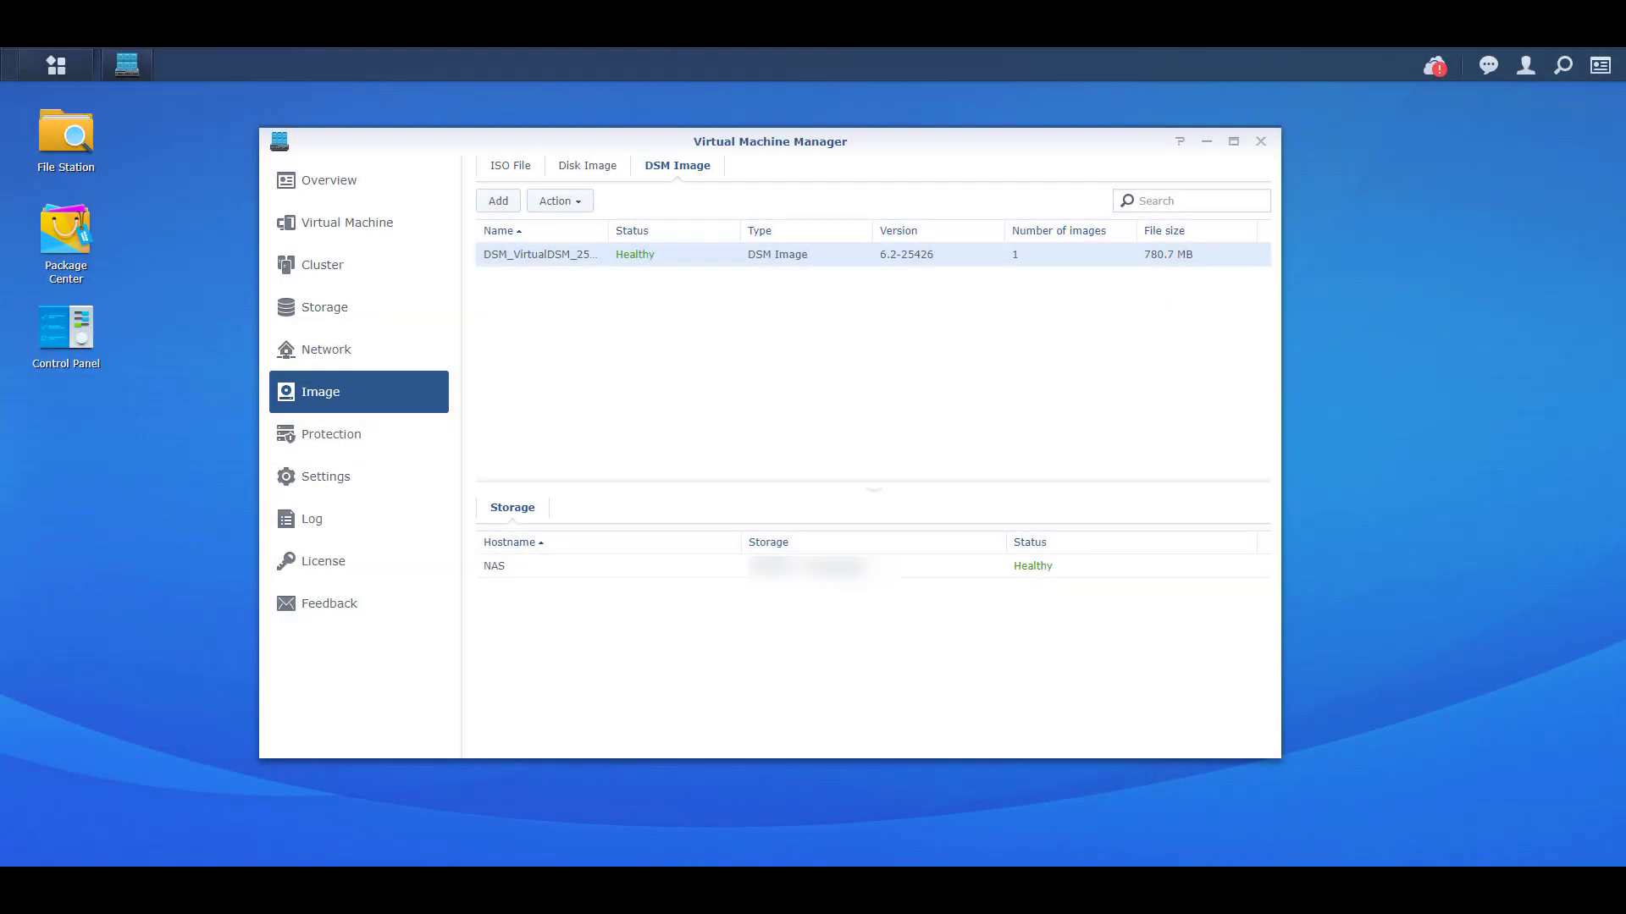
# Step: Start a new Synology Virtual DSM machine, keeping the NAS storage
pyautogui.click(372, 243)
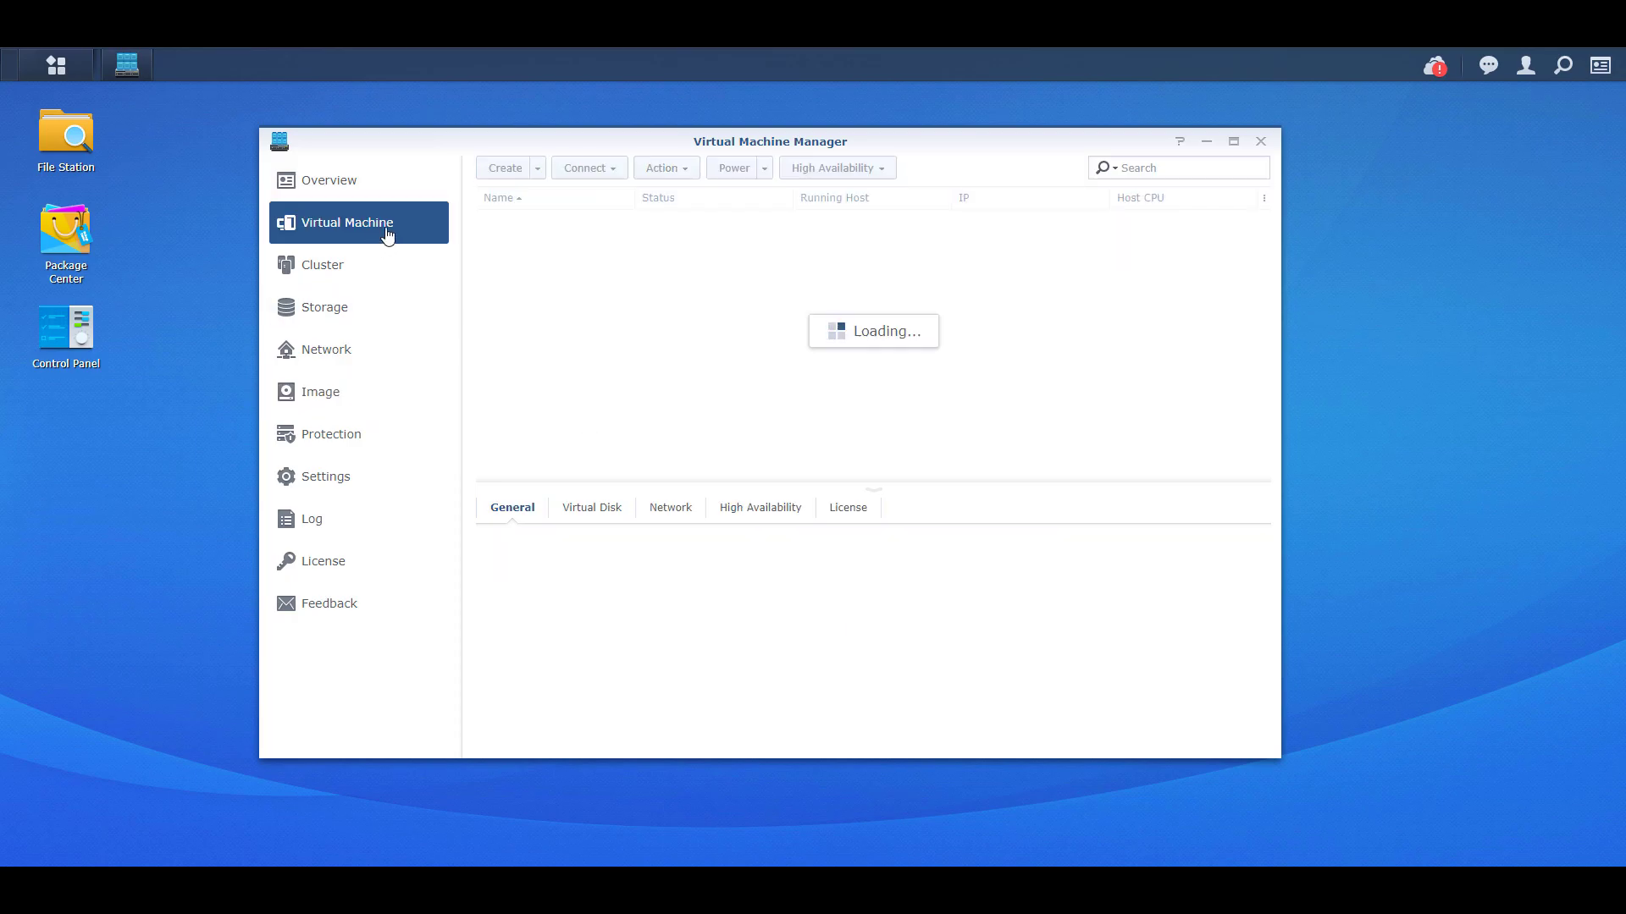
pyautogui.click(508, 169)
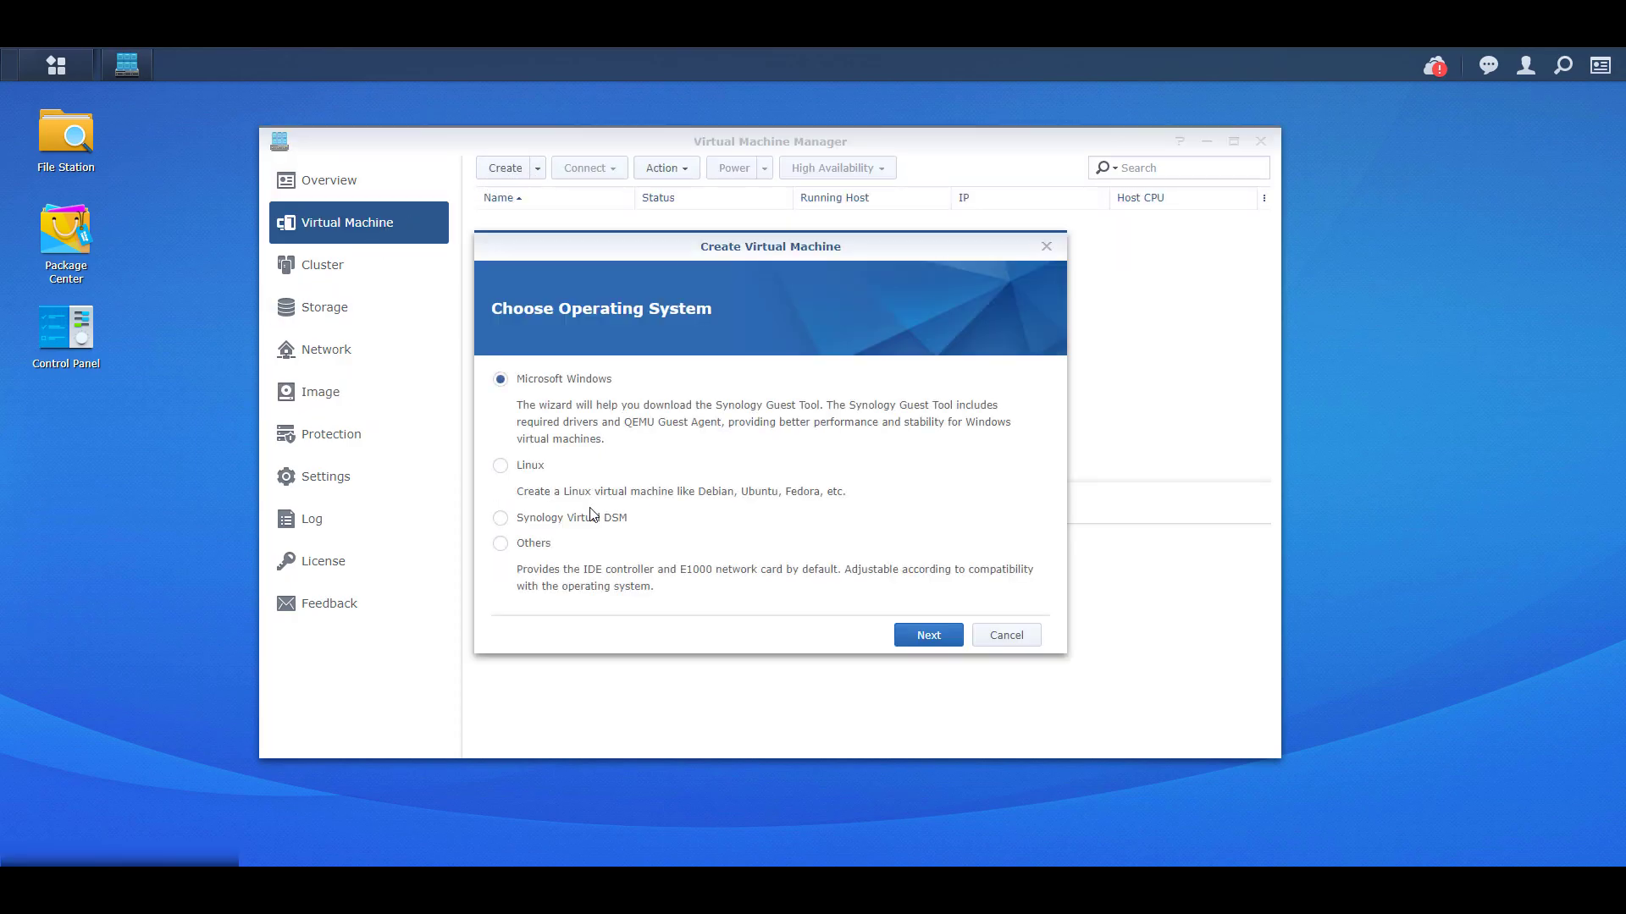
pyautogui.click(591, 518)
pyautogui.click(929, 635)
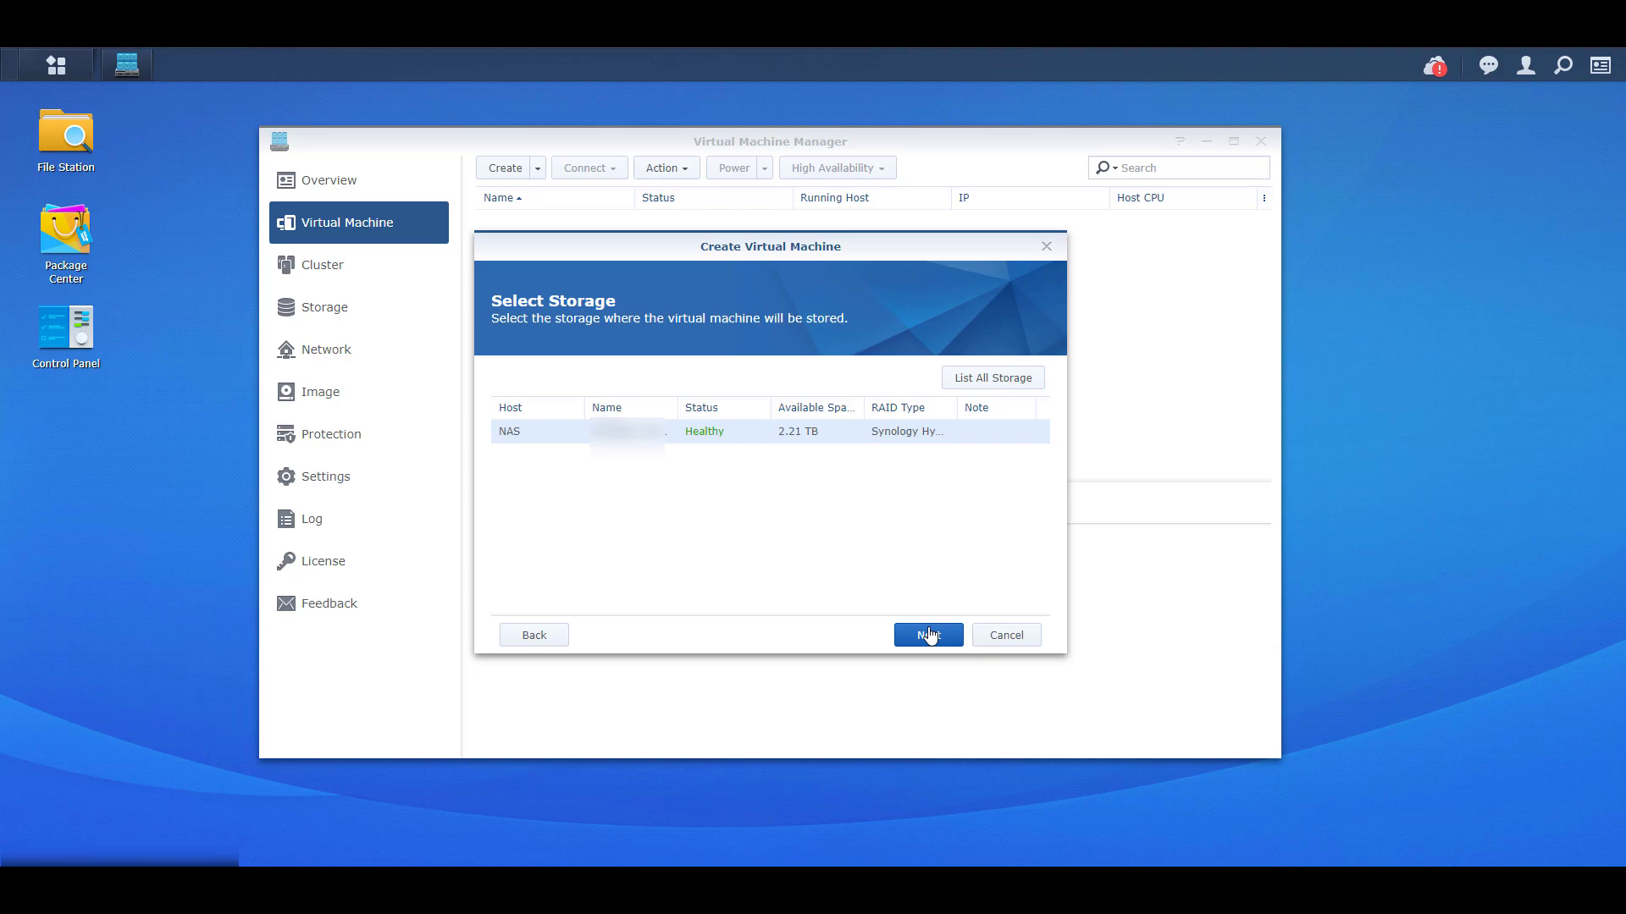
pyautogui.click(929, 635)
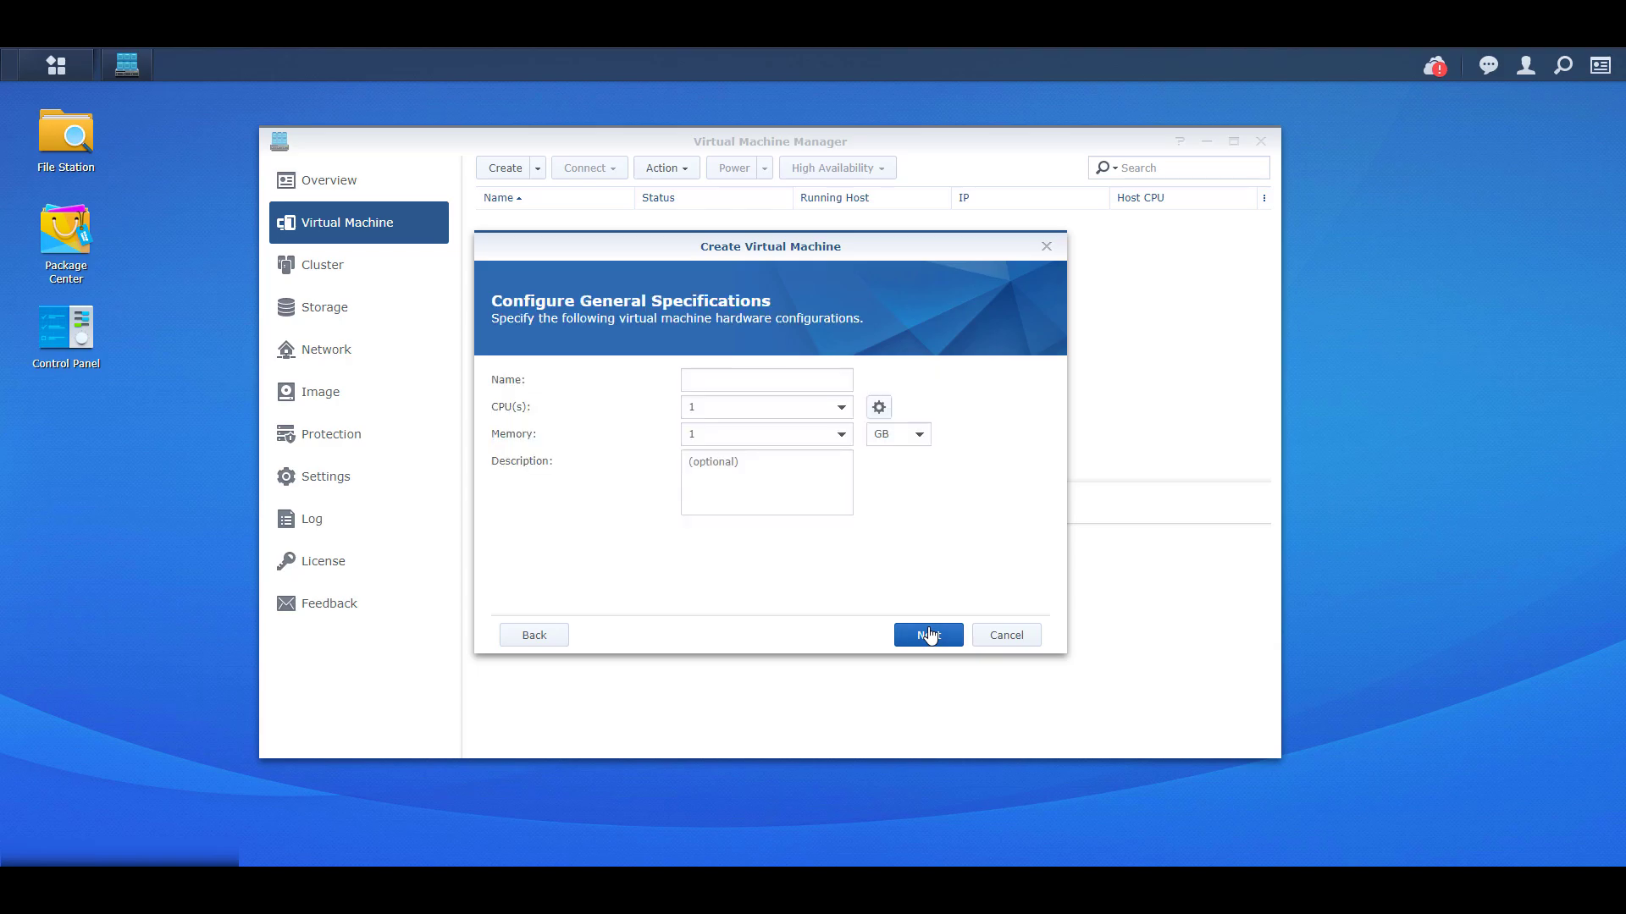
# Step: Name the machine vDSM and set its memory to 2 GB
pyautogui.click(755, 384)
pyautogui.write('vDSM')
pyautogui.click(756, 432)
pyautogui.write('2')
pyautogui.click(920, 524)
# Step: Give vDSM a 100 GB Virtual Disk 1 and move on to network setup
pyautogui.click(928, 637)
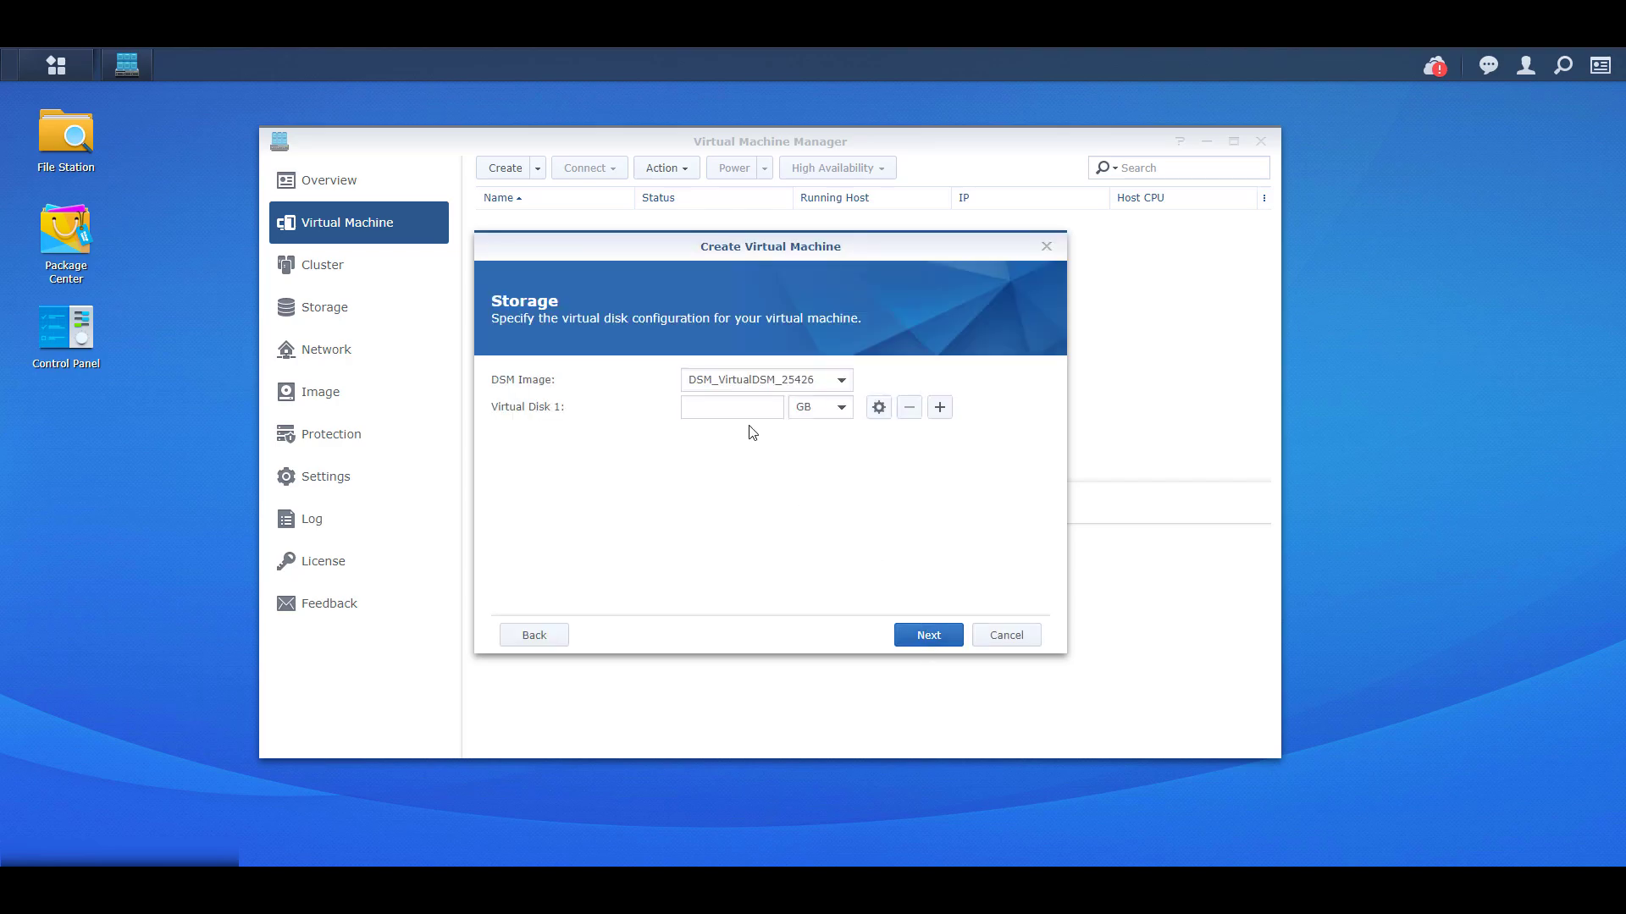
pyautogui.click(742, 415)
pyautogui.write('100')
pyautogui.click(778, 487)
pyautogui.click(923, 637)
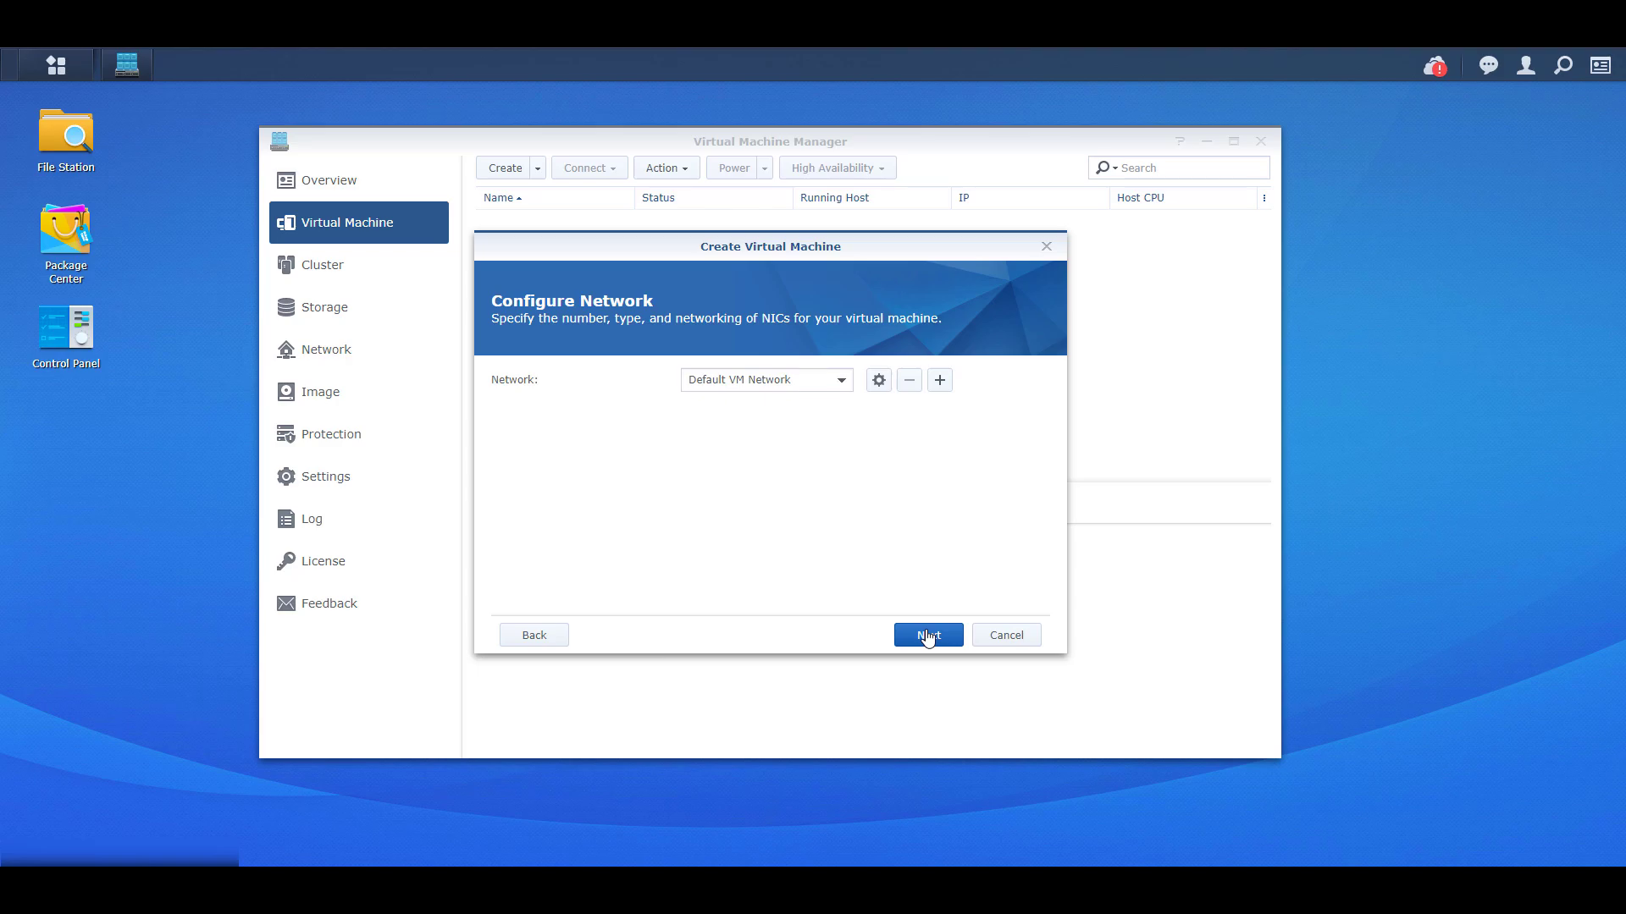
# Step: Keep Default VM Network and leave autostart set to No
pyautogui.click(928, 636)
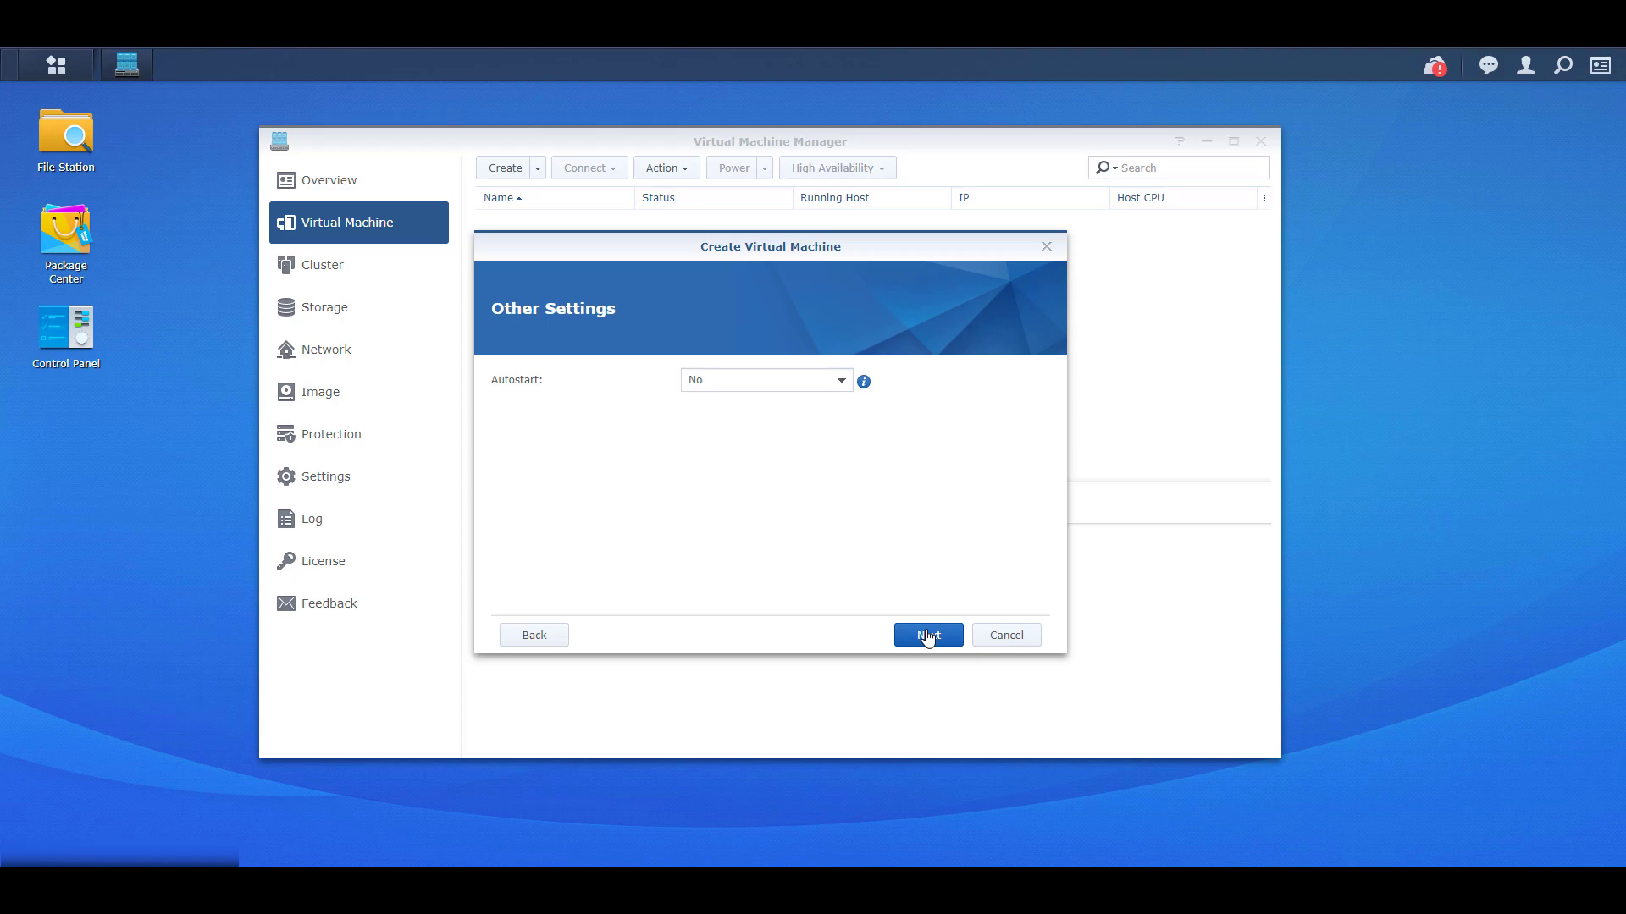
pyautogui.click(831, 383)
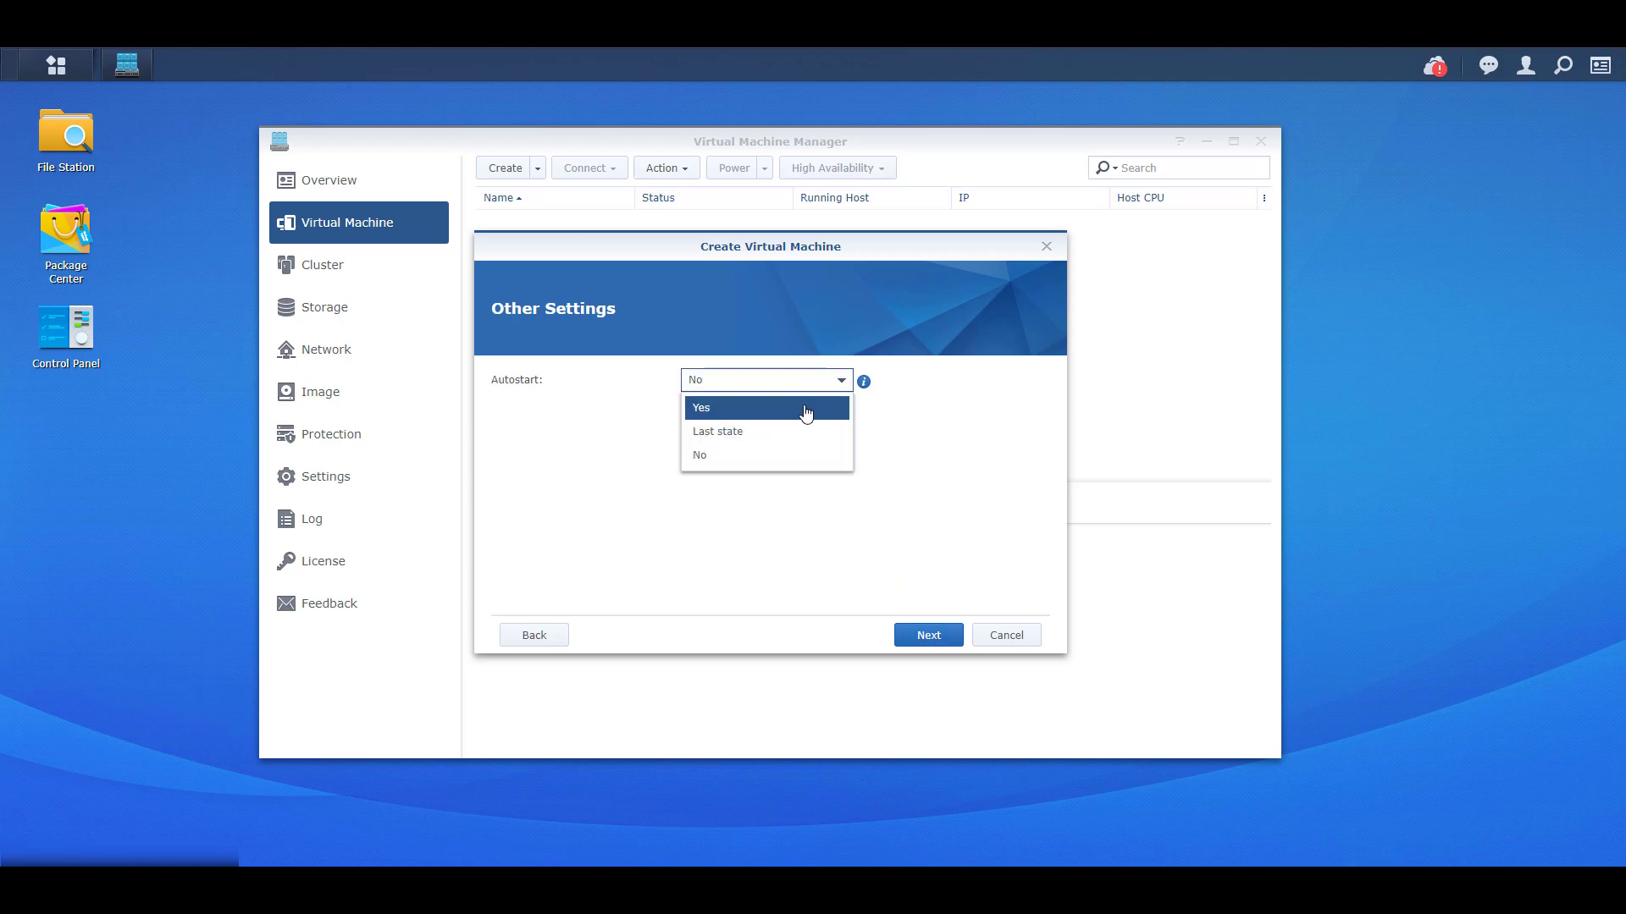
pyautogui.click(796, 408)
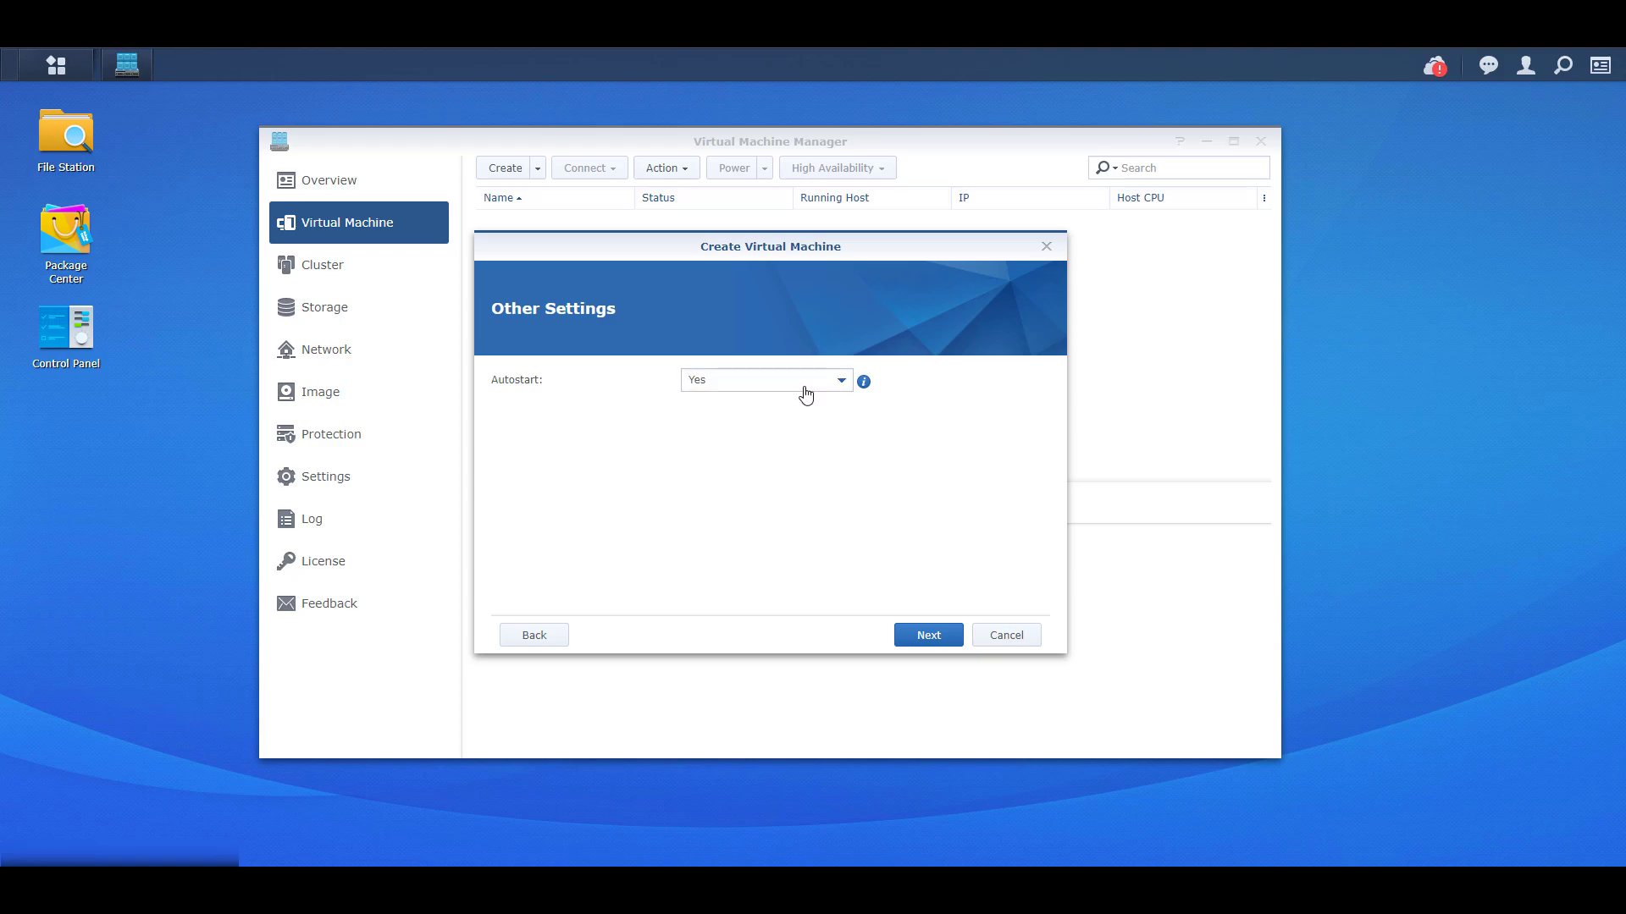
pyautogui.click(802, 386)
pyautogui.click(769, 458)
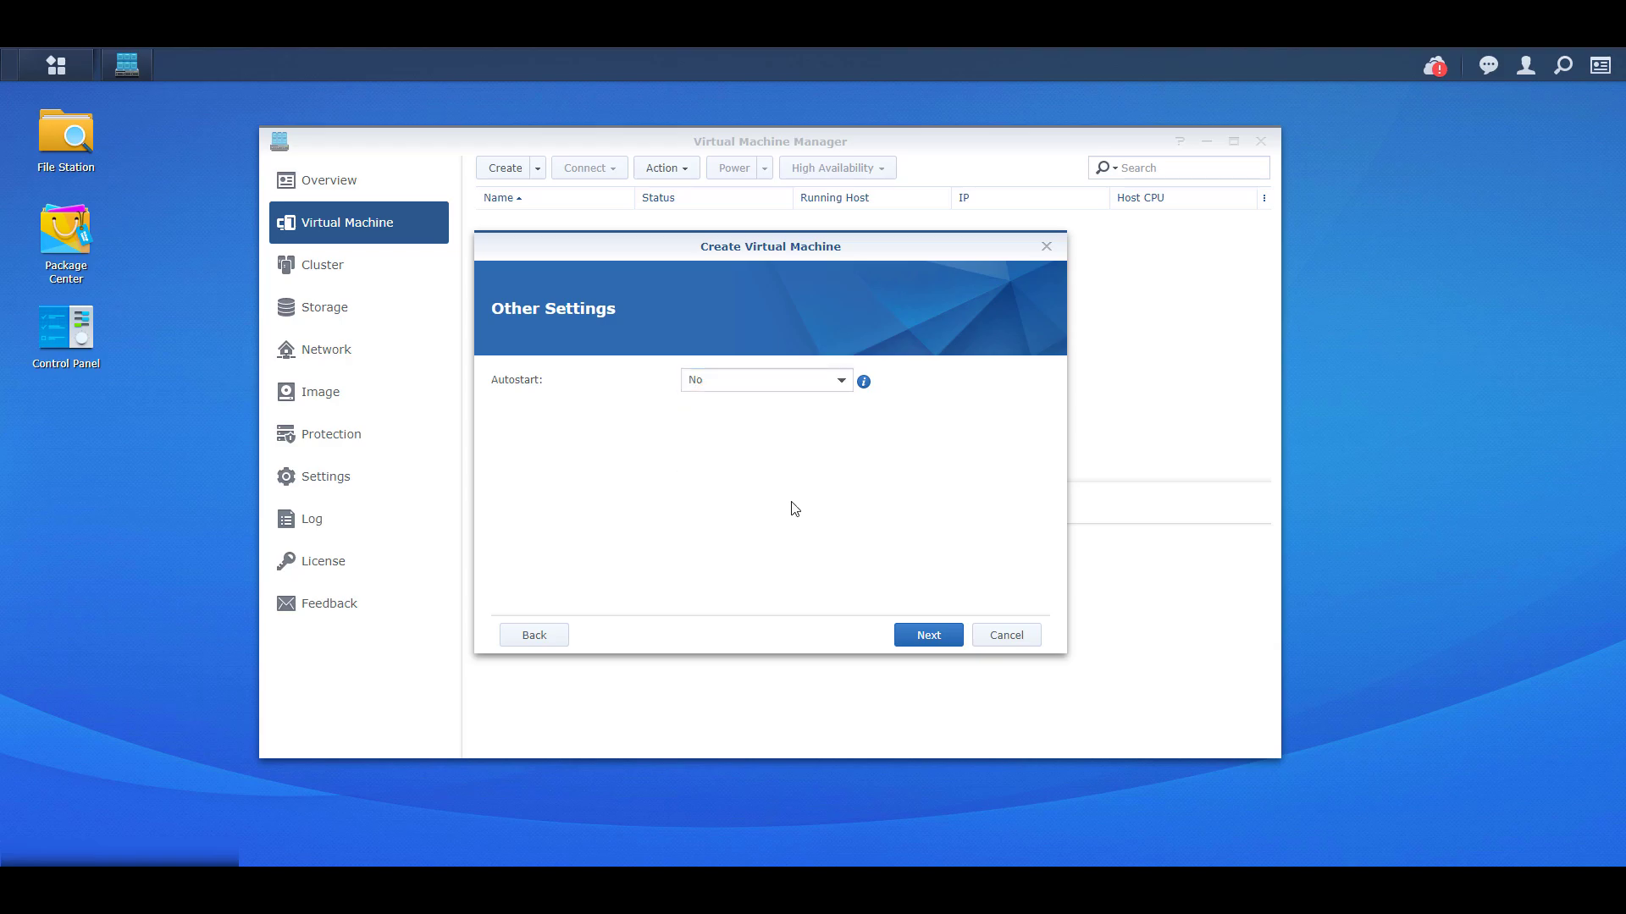
# Step: Allow two local users to control vDSM and power it on after creation
pyautogui.click(945, 647)
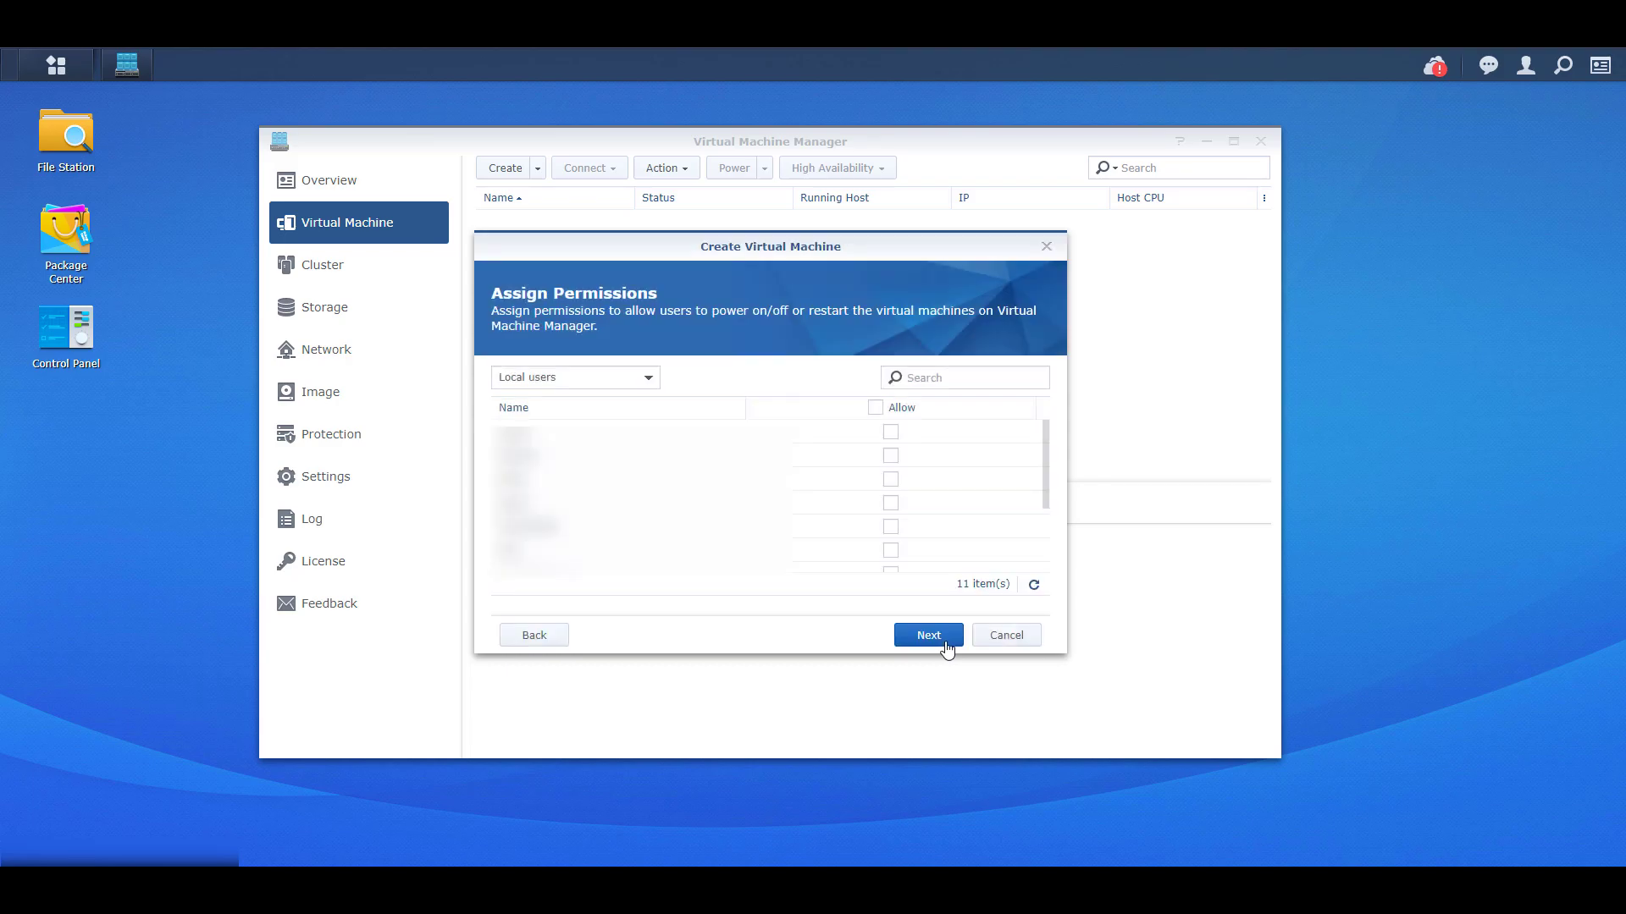
pyautogui.click(892, 482)
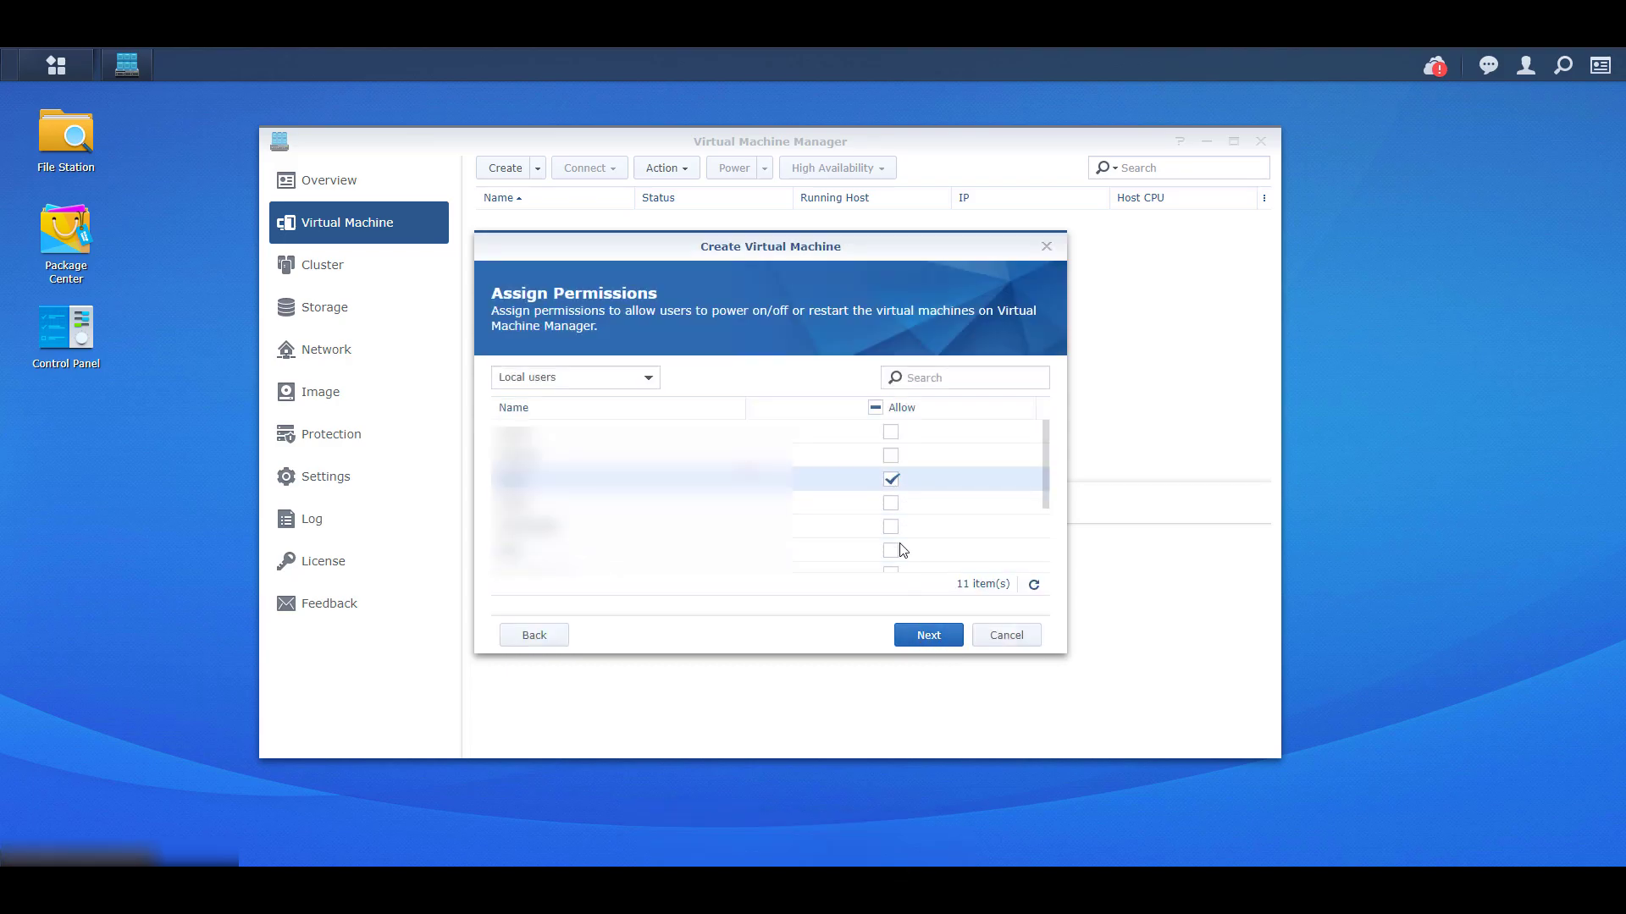
pyautogui.click(891, 458)
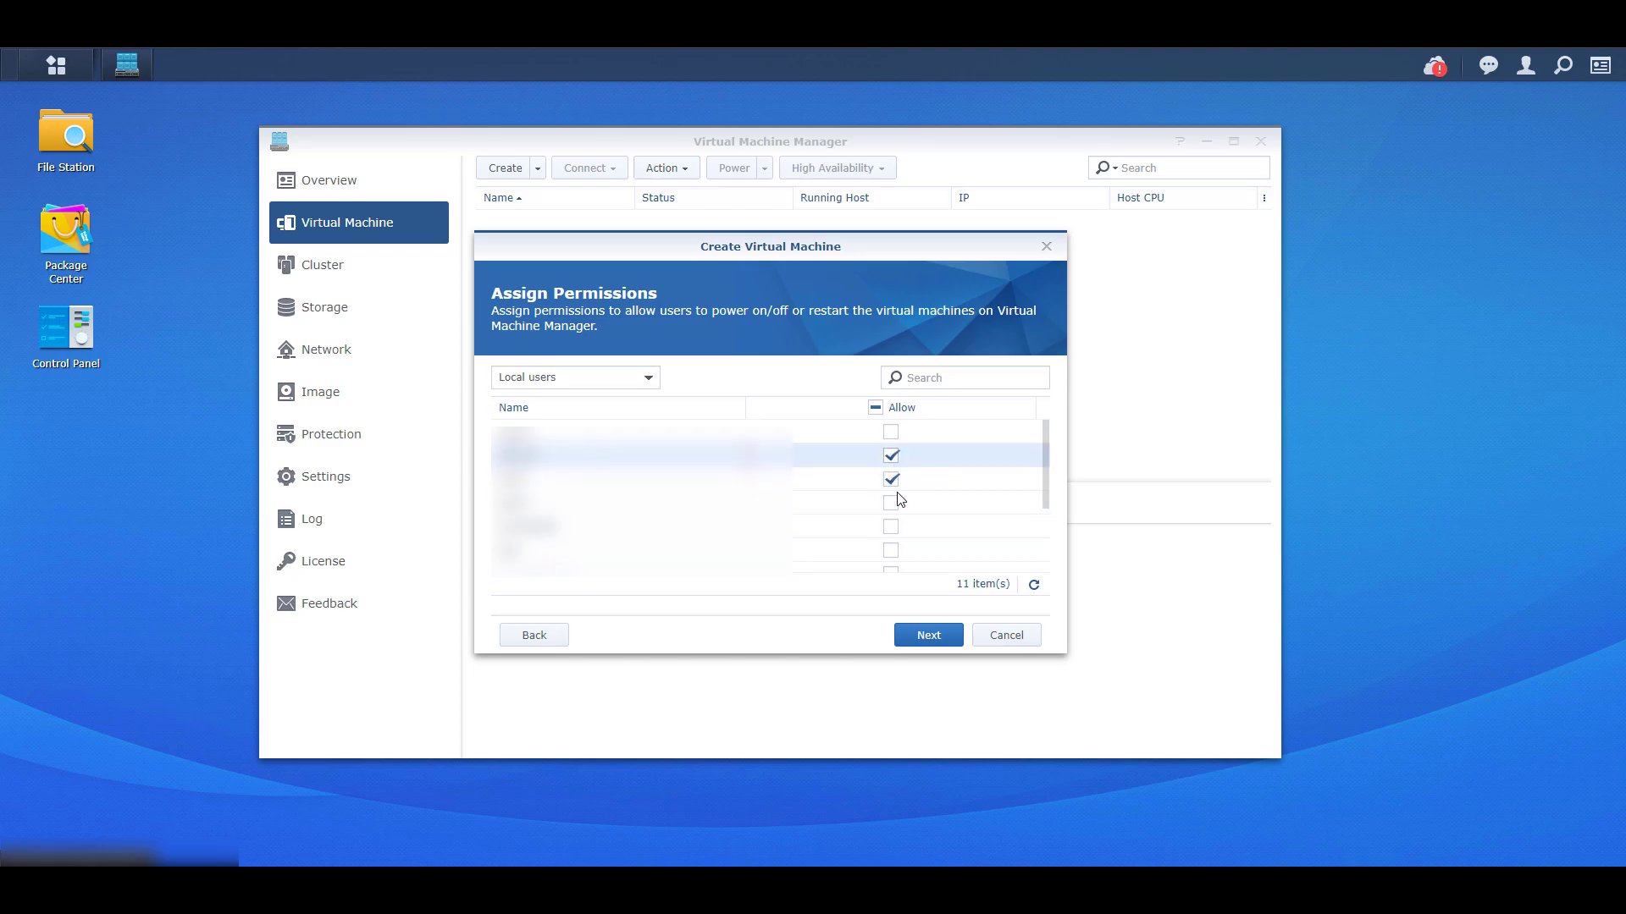
pyautogui.click(925, 636)
pyautogui.click(643, 588)
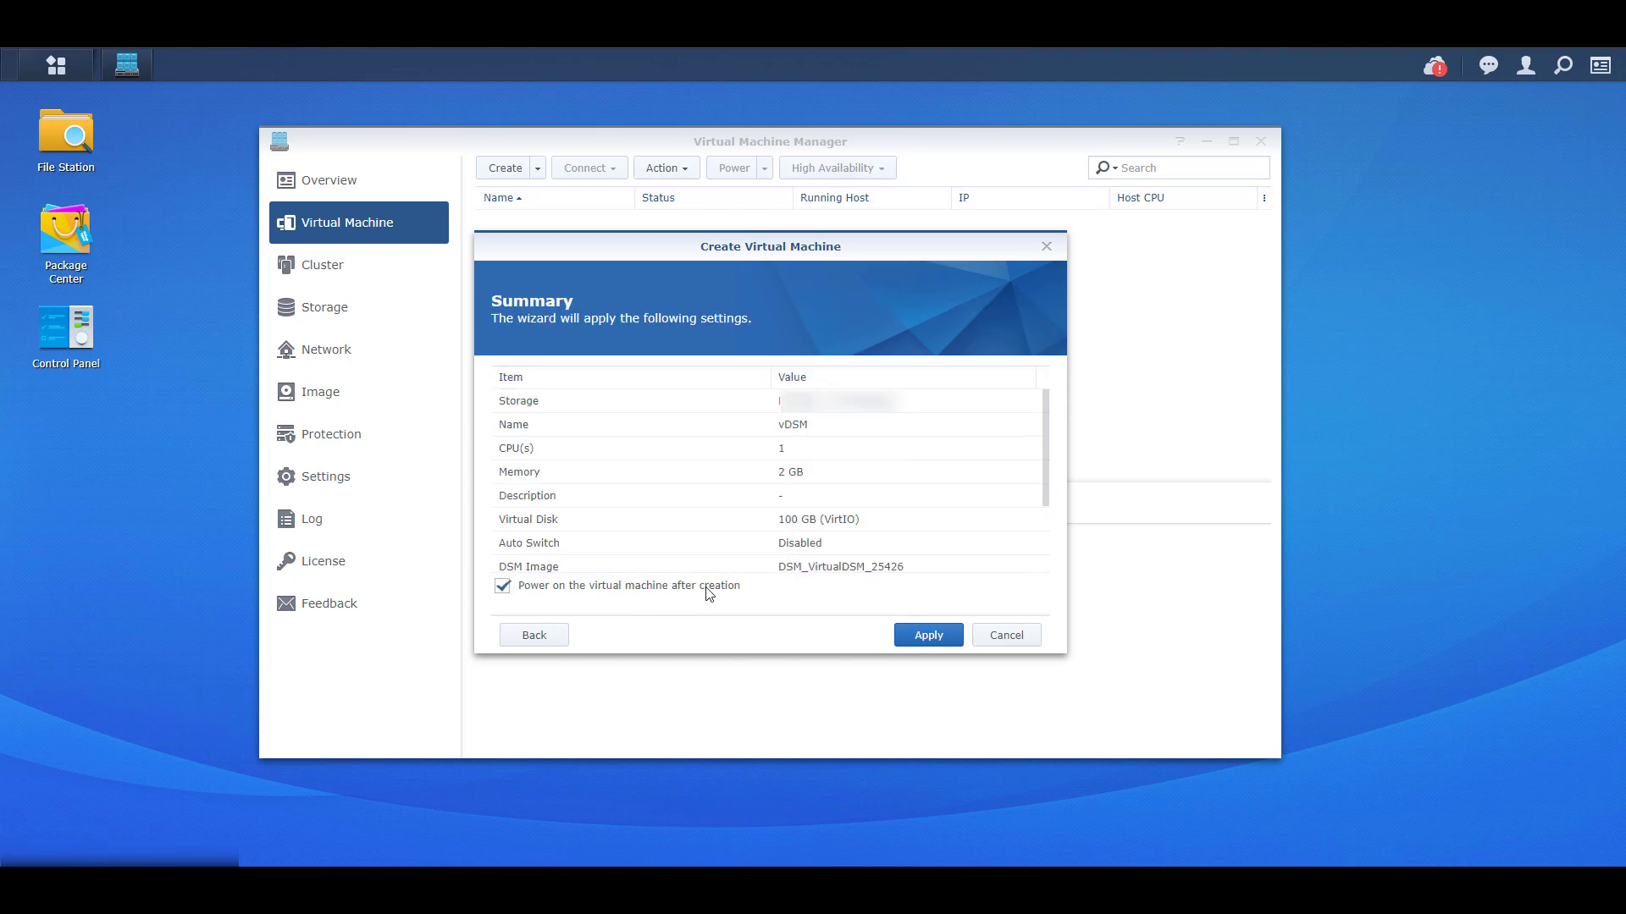
# Step: Create vDSM and map the existing Free license to it
pyautogui.click(910, 637)
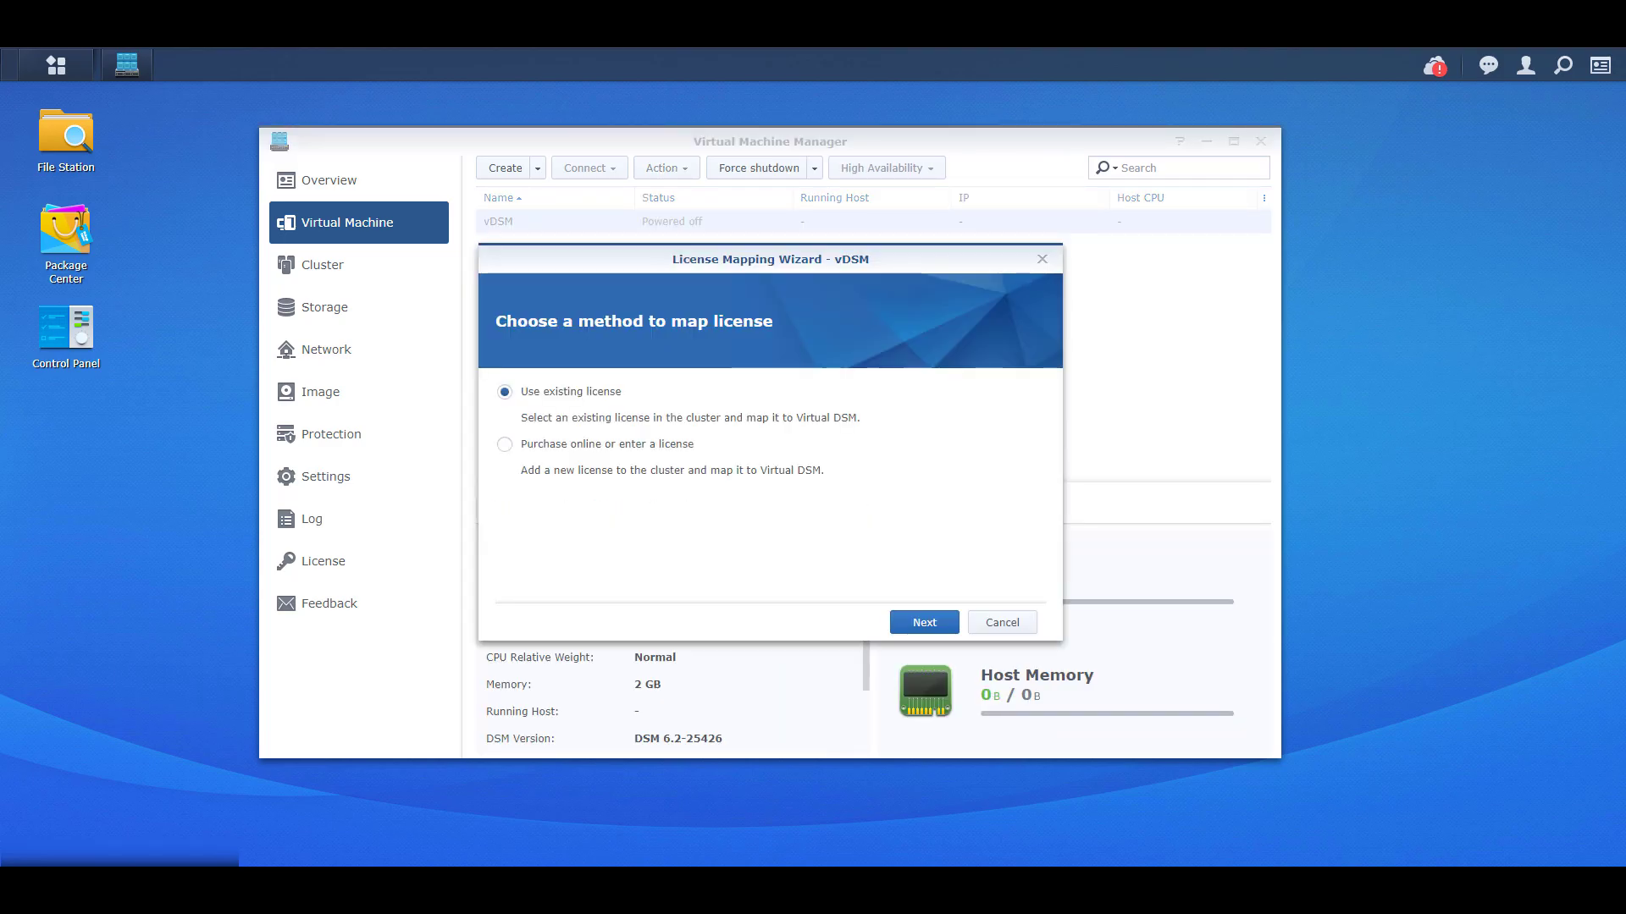
pyautogui.click(939, 625)
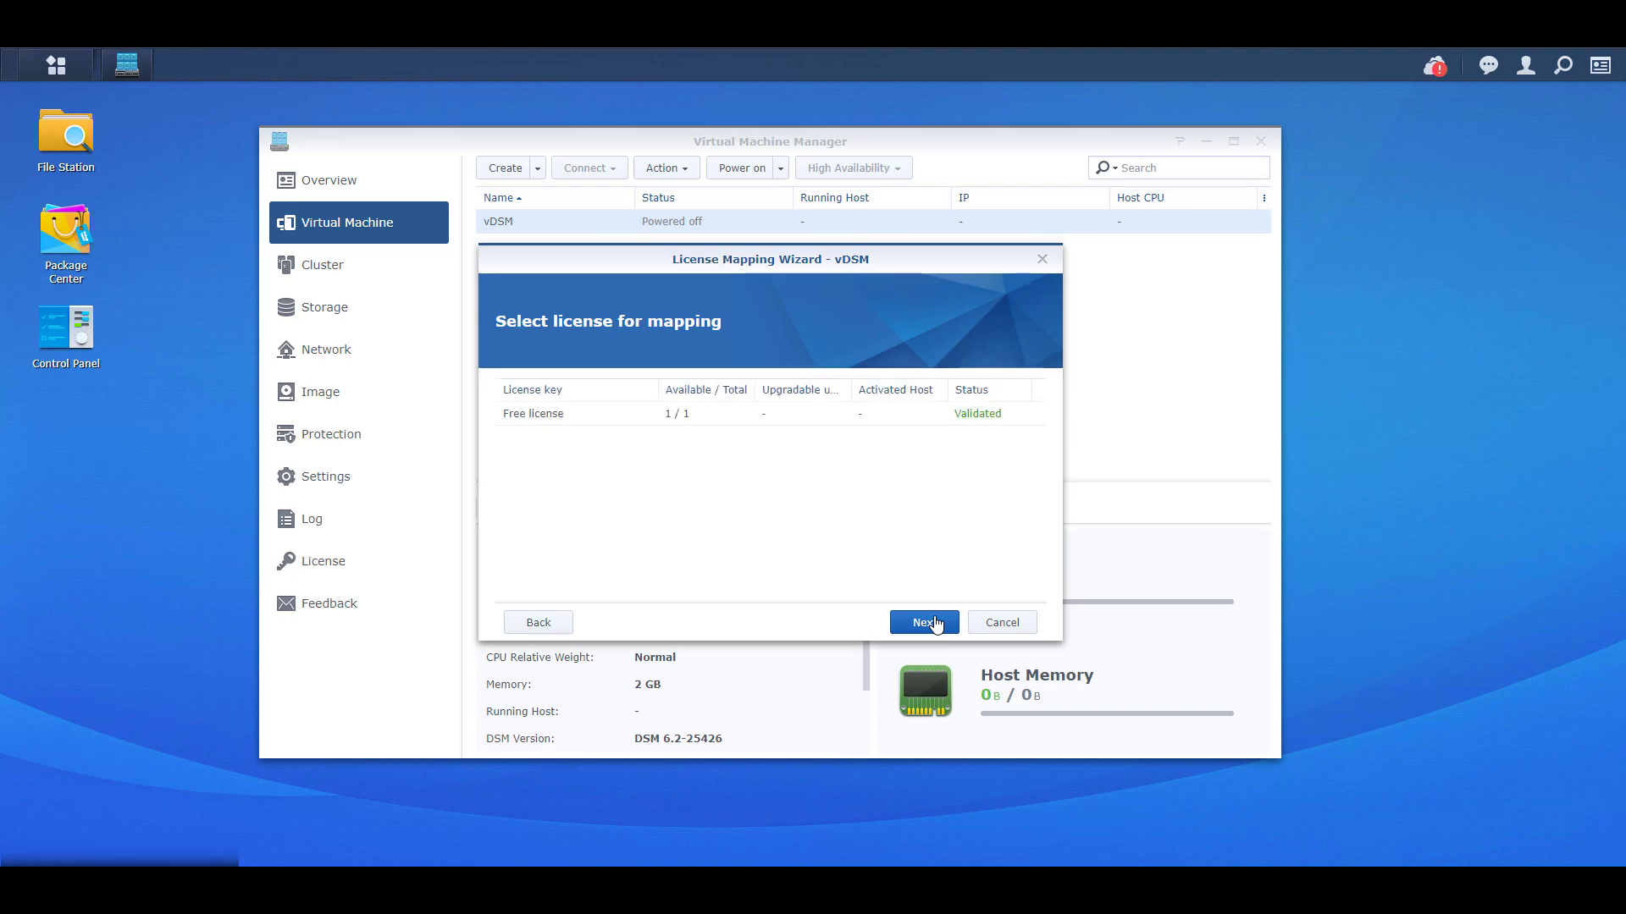
pyautogui.click(752, 423)
pyautogui.click(935, 624)
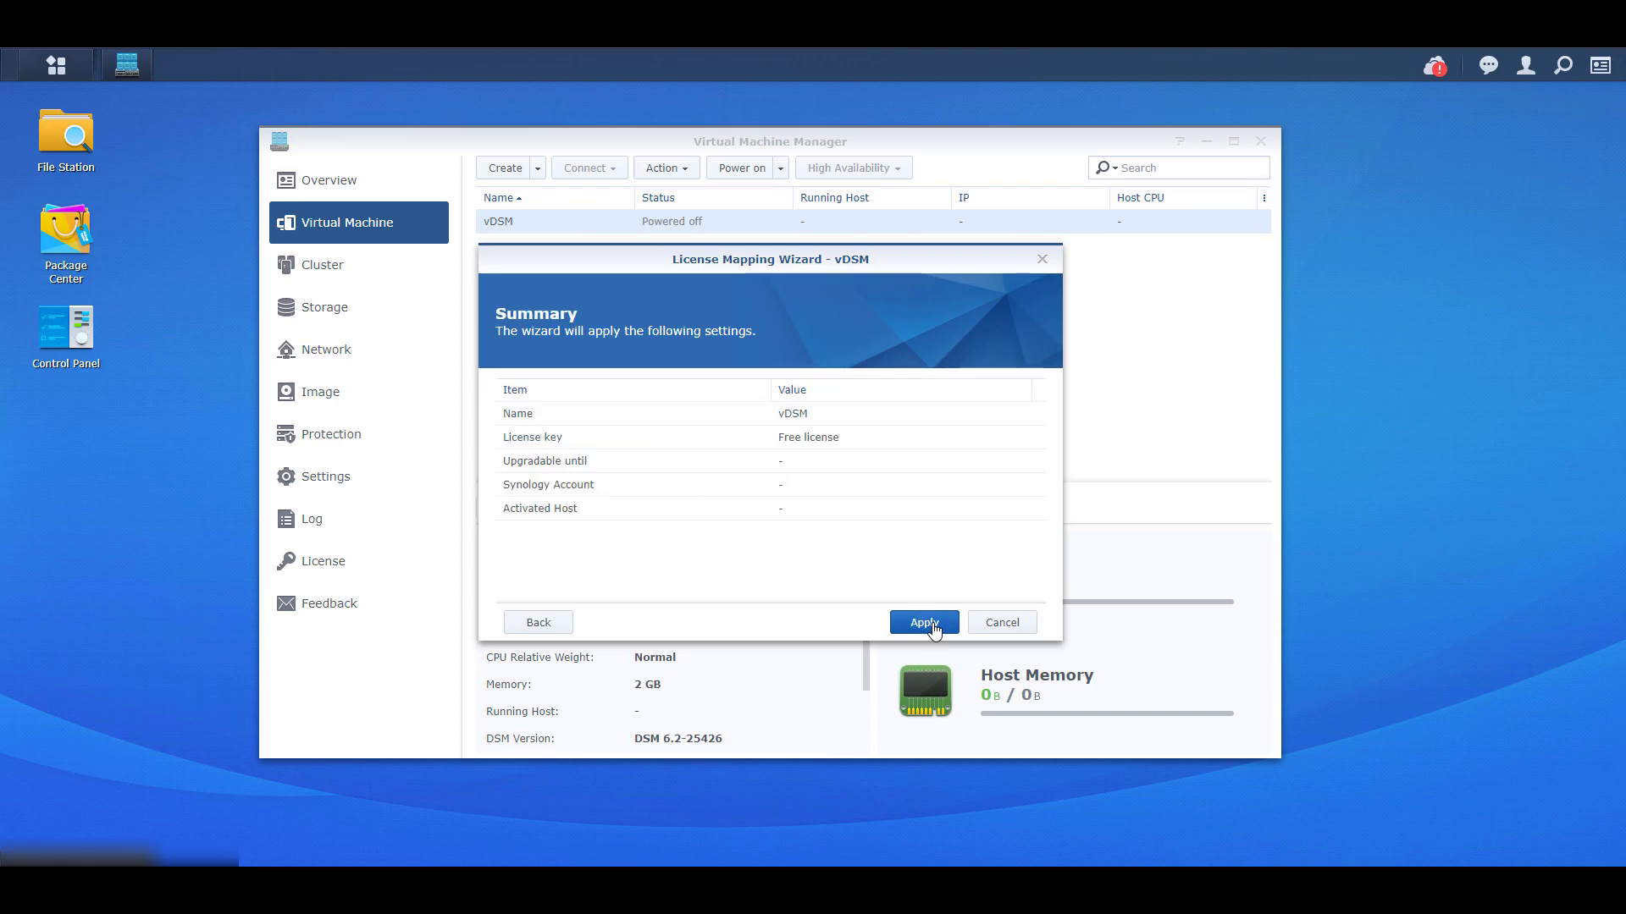
pyautogui.click(924, 624)
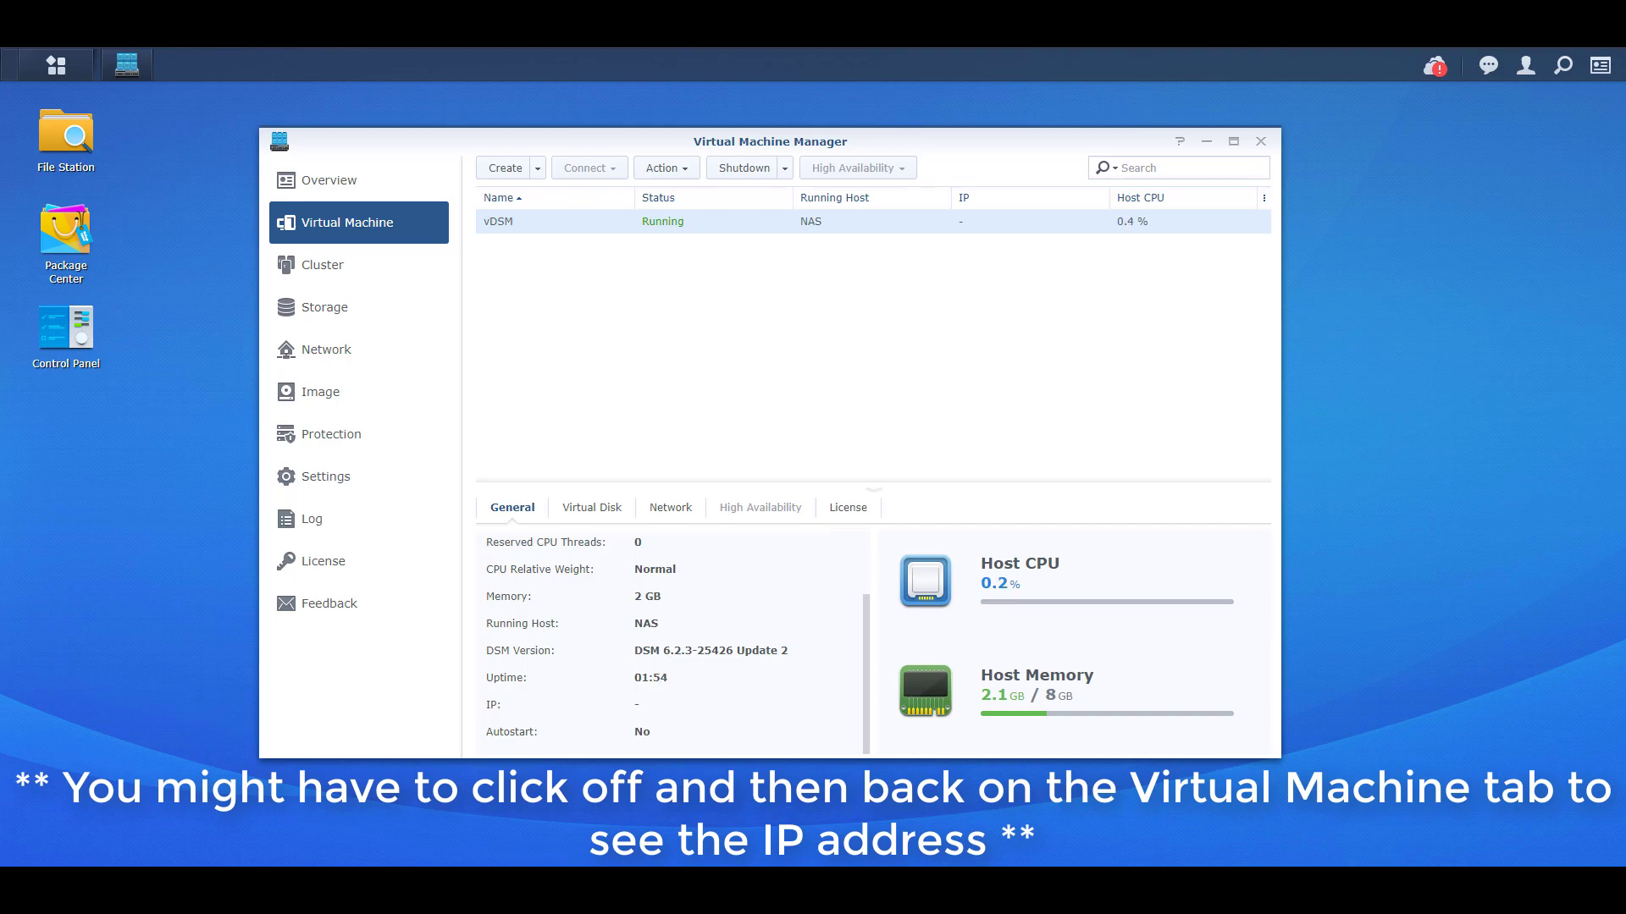
# Step: Refresh the virtual machine list to reveal vDSM's IP address 192.168.1.188
pyautogui.click(665, 167)
pyautogui.click(326, 264)
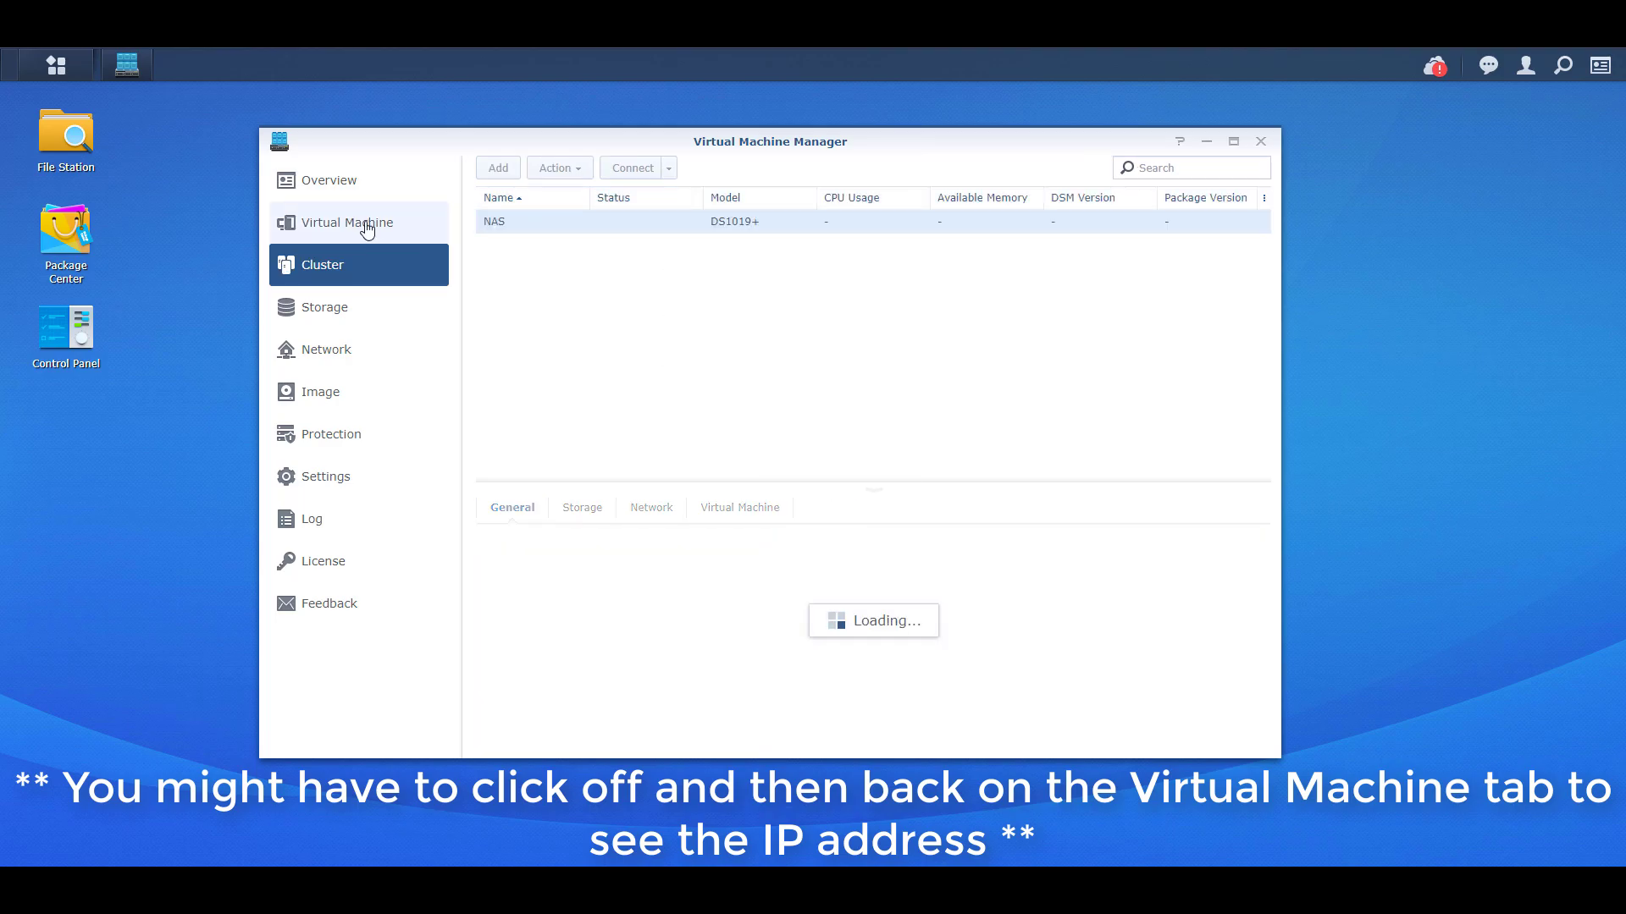
pyautogui.click(363, 224)
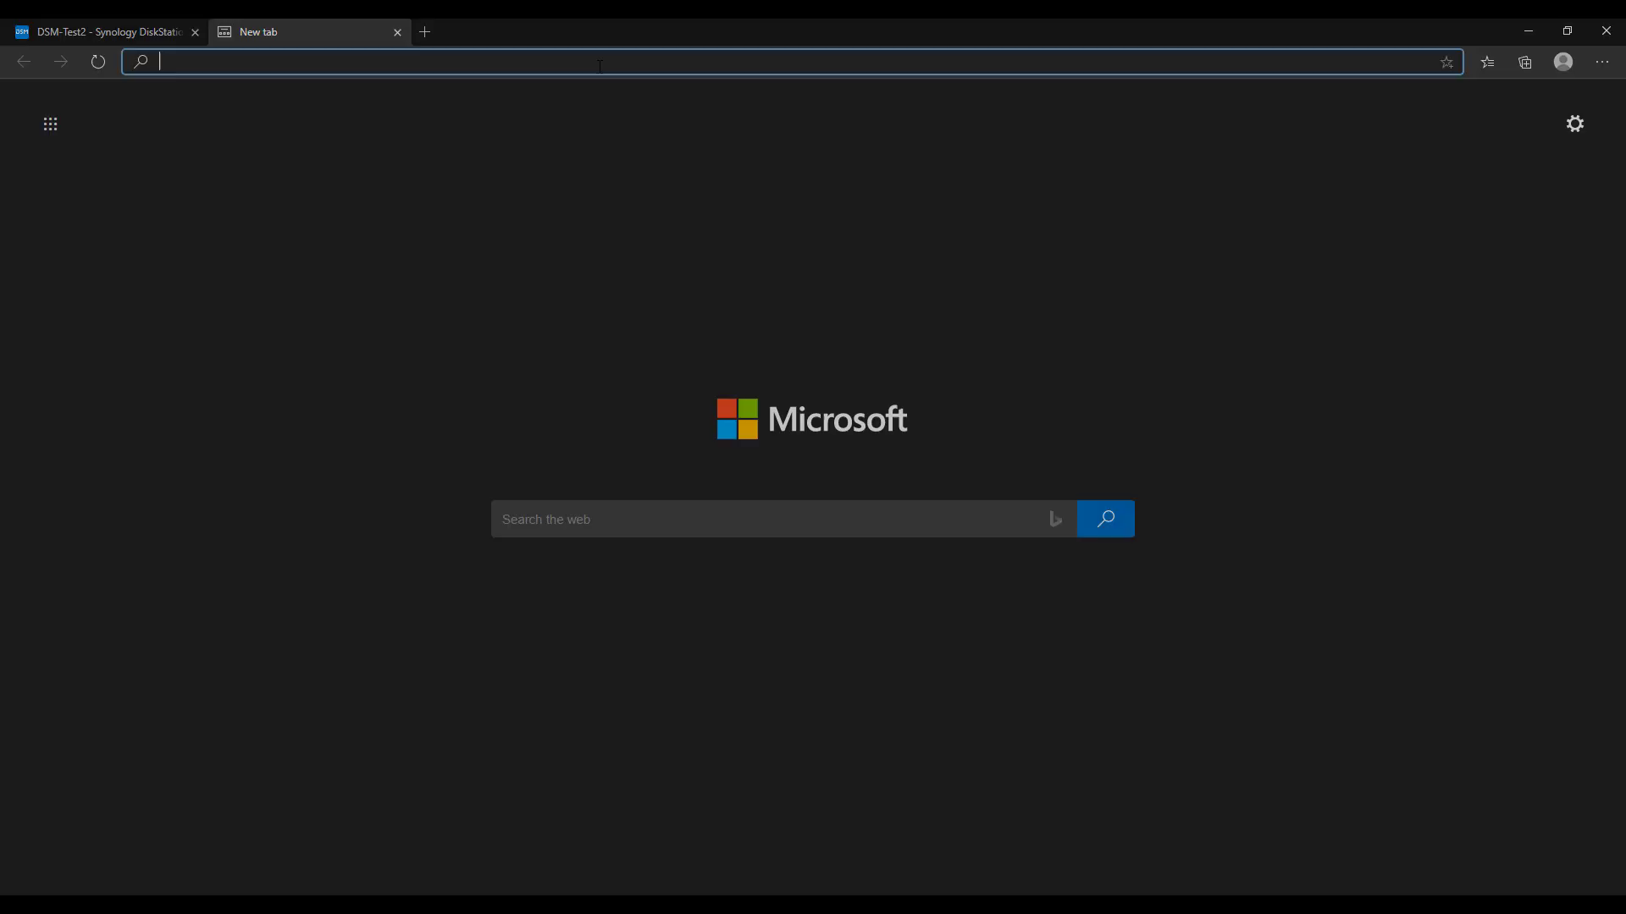
# Step: Load 192.168.1.188:5000 and enter server name vDSM, an admin username and a matching password twice
pyautogui.write('http://192.168.1.188:5000')
pyautogui.press('Return')
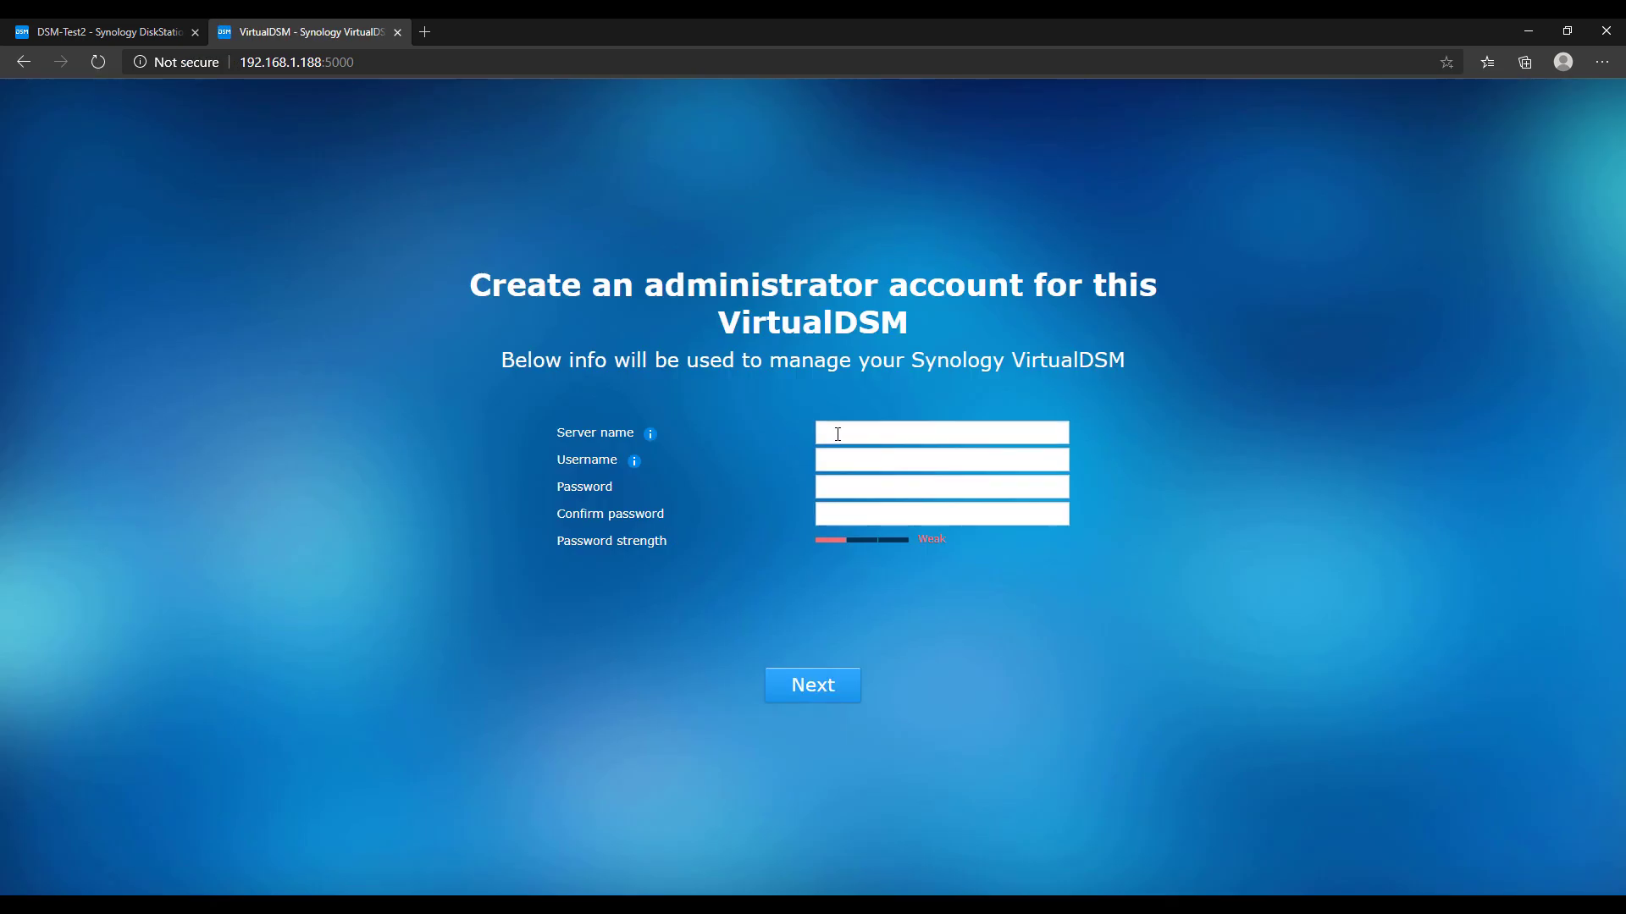
pyautogui.write('vDSM')
pyautogui.press('Tab')
pyautogui.write('frank')
pyautogui.press('Tab')
pyautogui.write('••••••••••••')
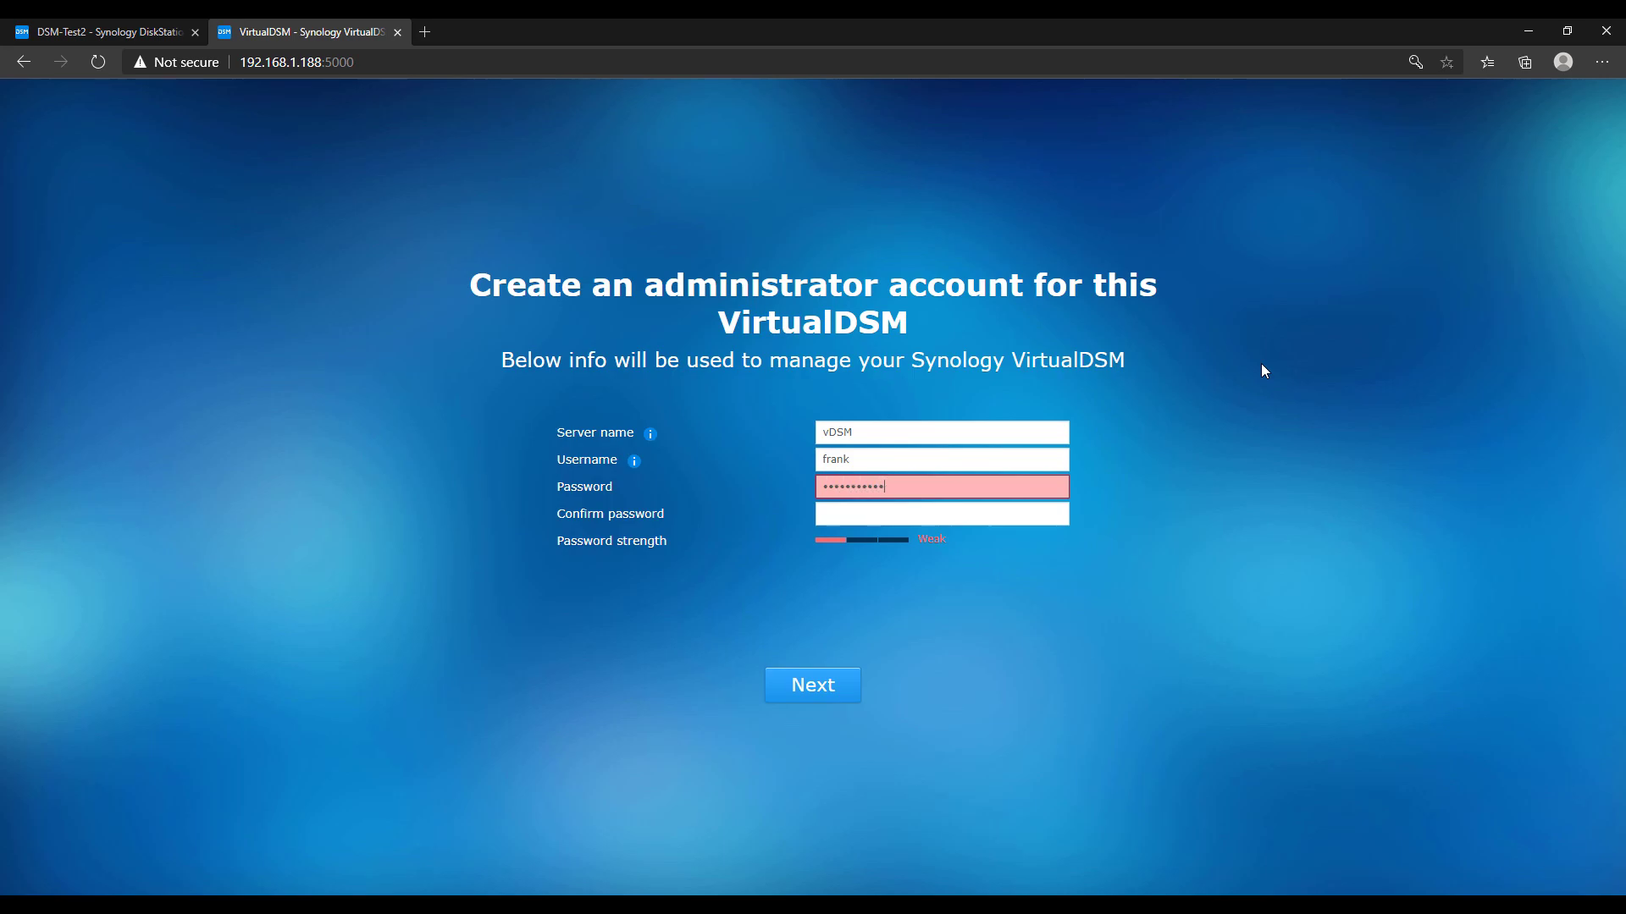
pyautogui.press('Tab')
pyautogui.write('••••••••••••')
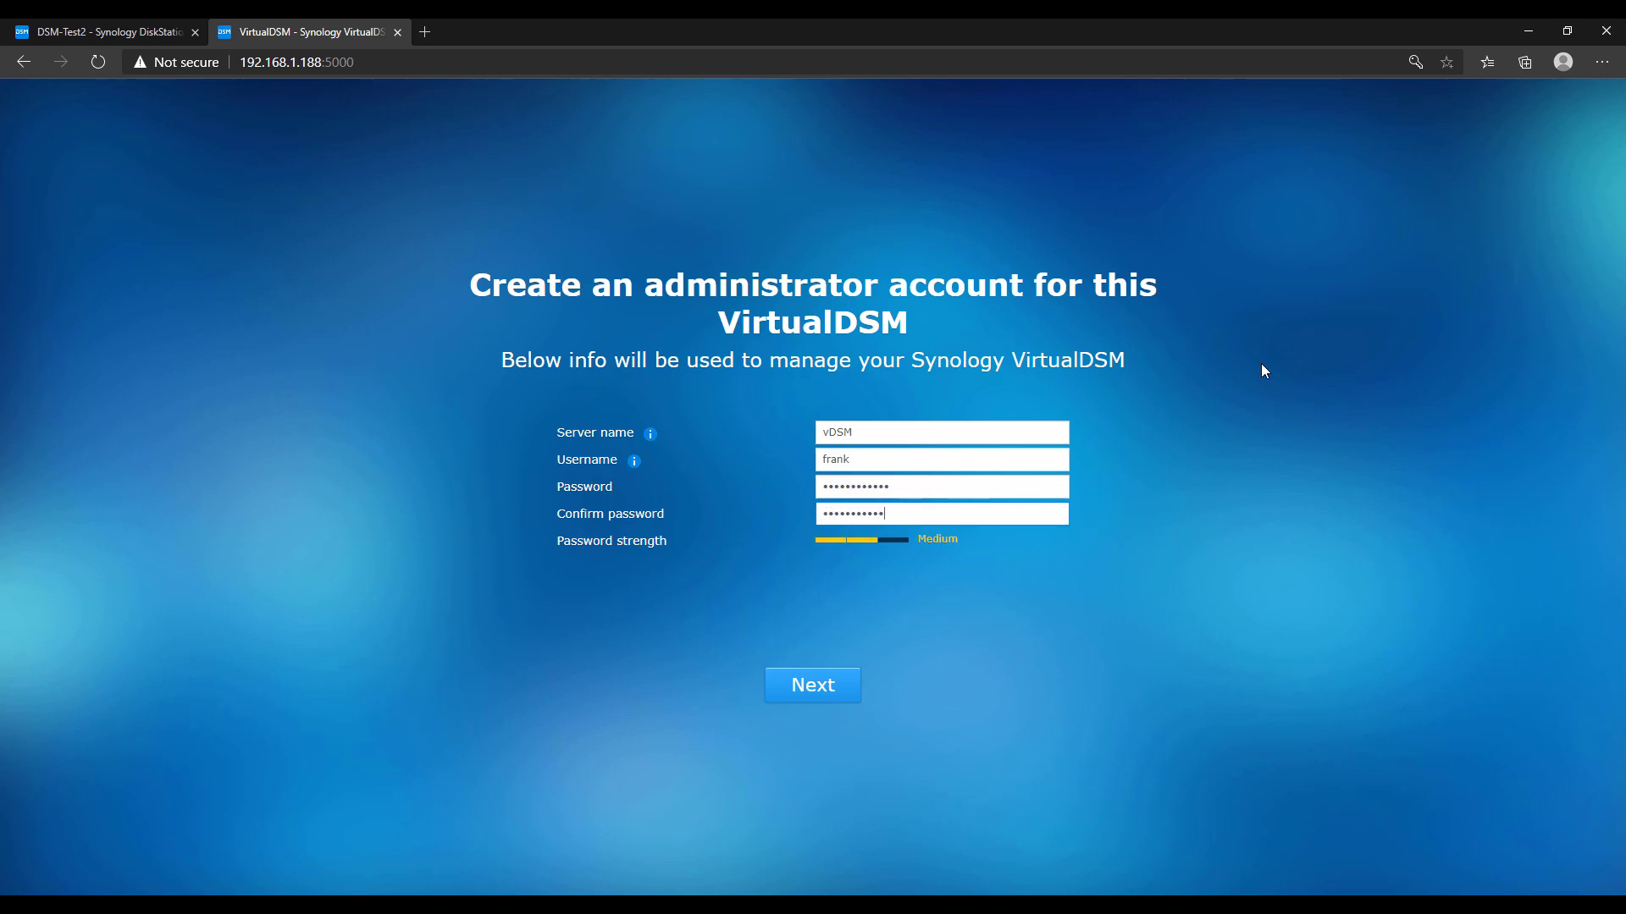
# Step: Submit the administrator account, finish setup, and dismiss the Device Analytics prompt
pyautogui.click(816, 689)
pyautogui.click(813, 685)
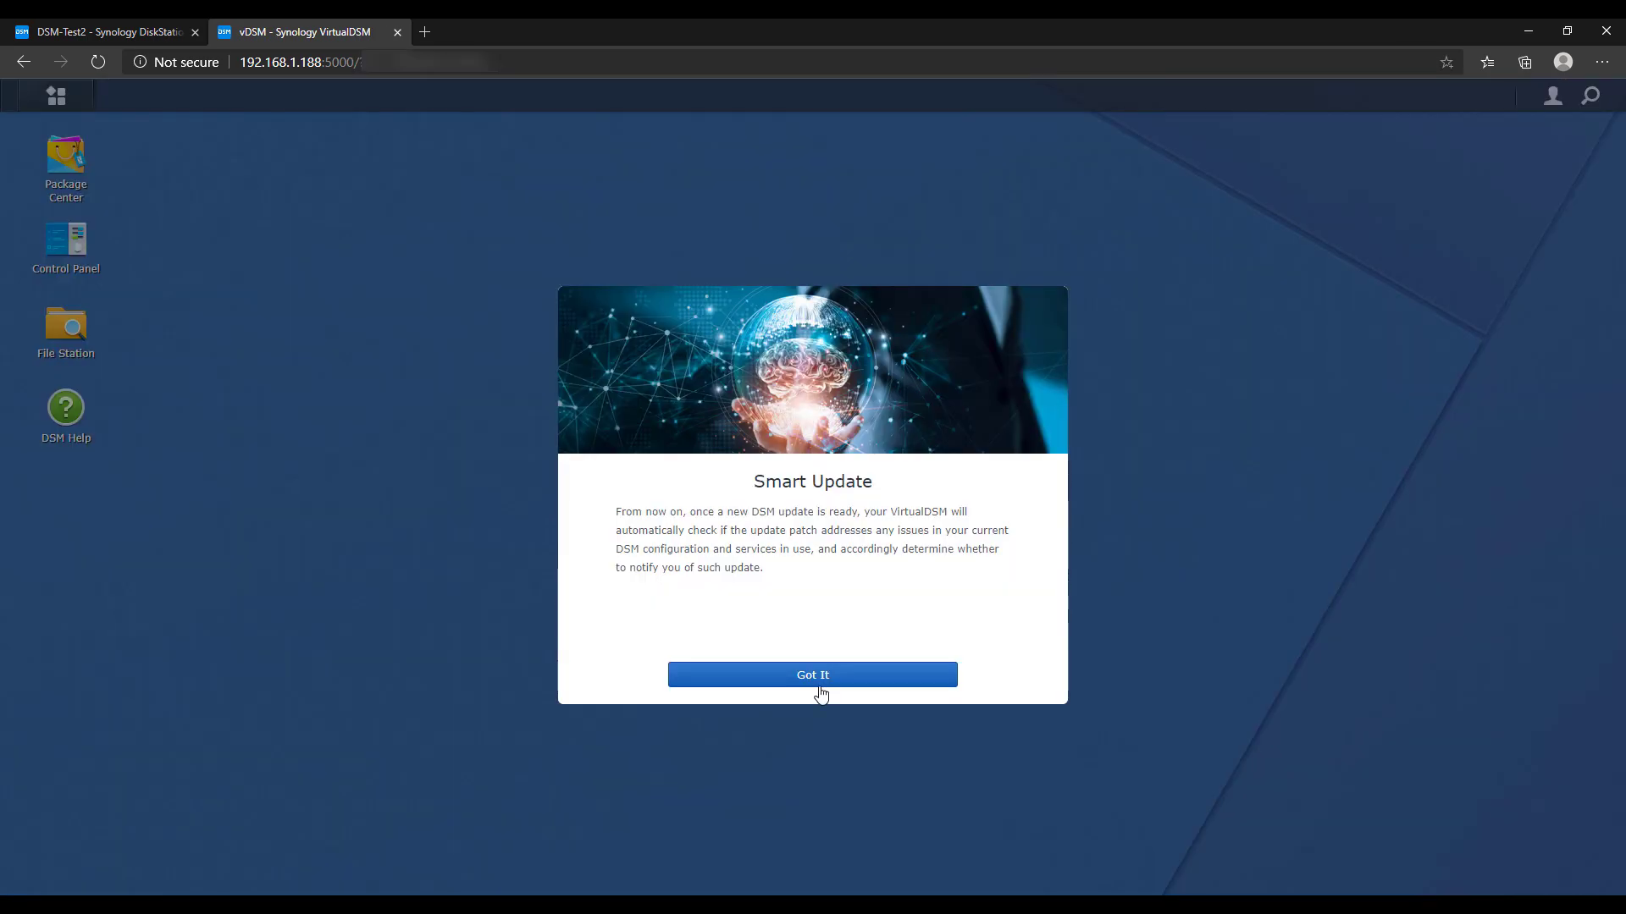
pyautogui.click(818, 682)
pyautogui.click(817, 687)
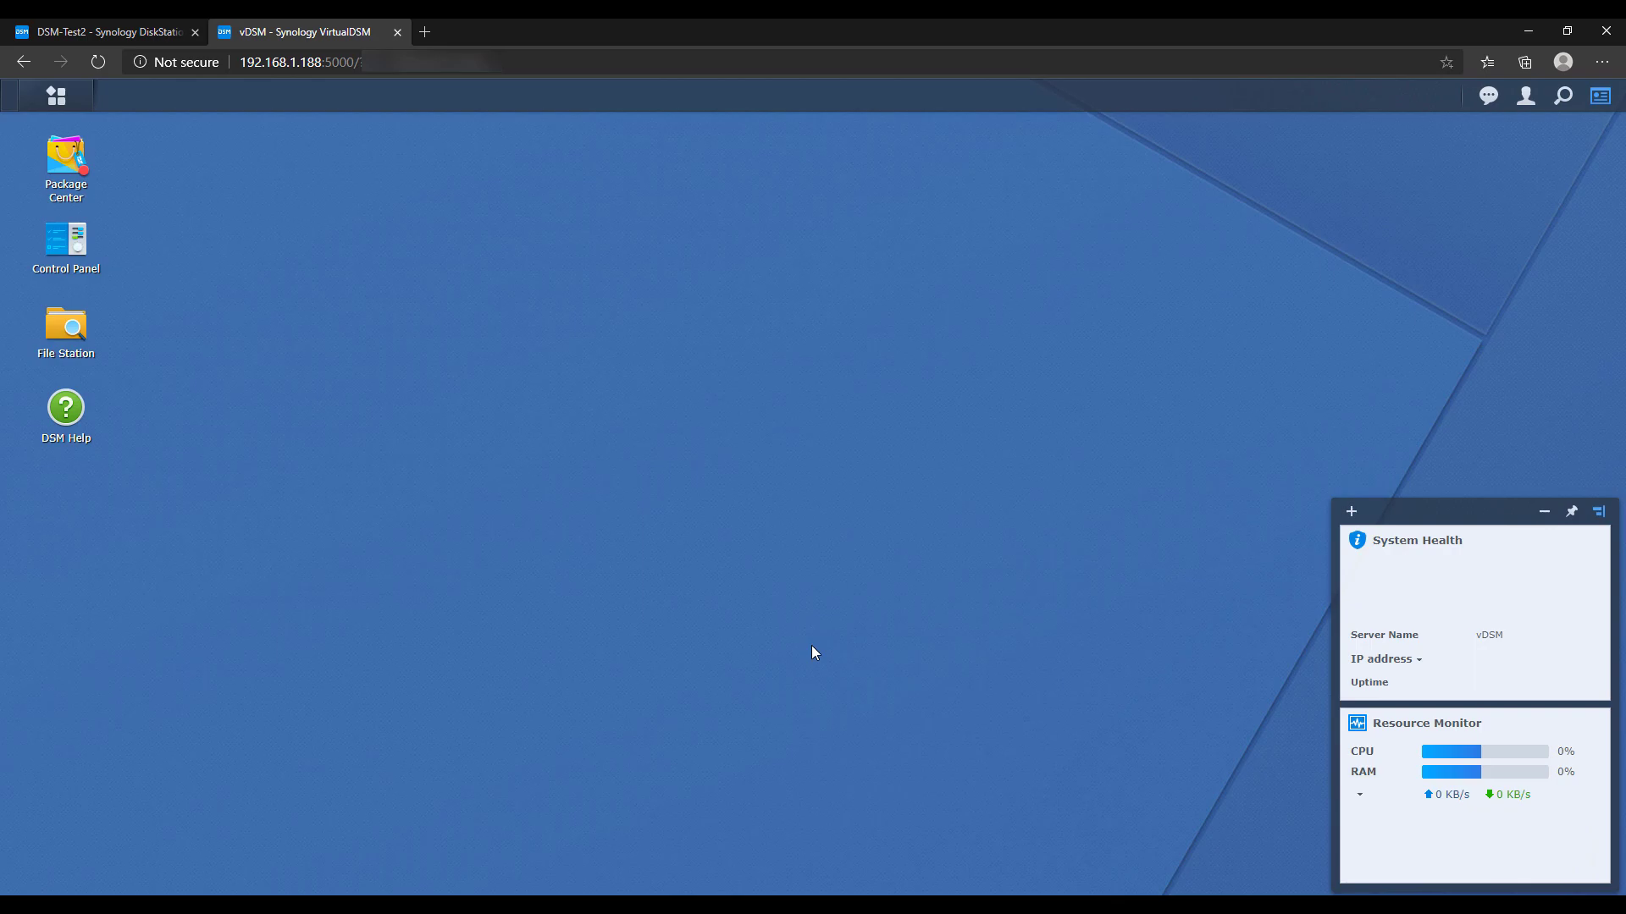